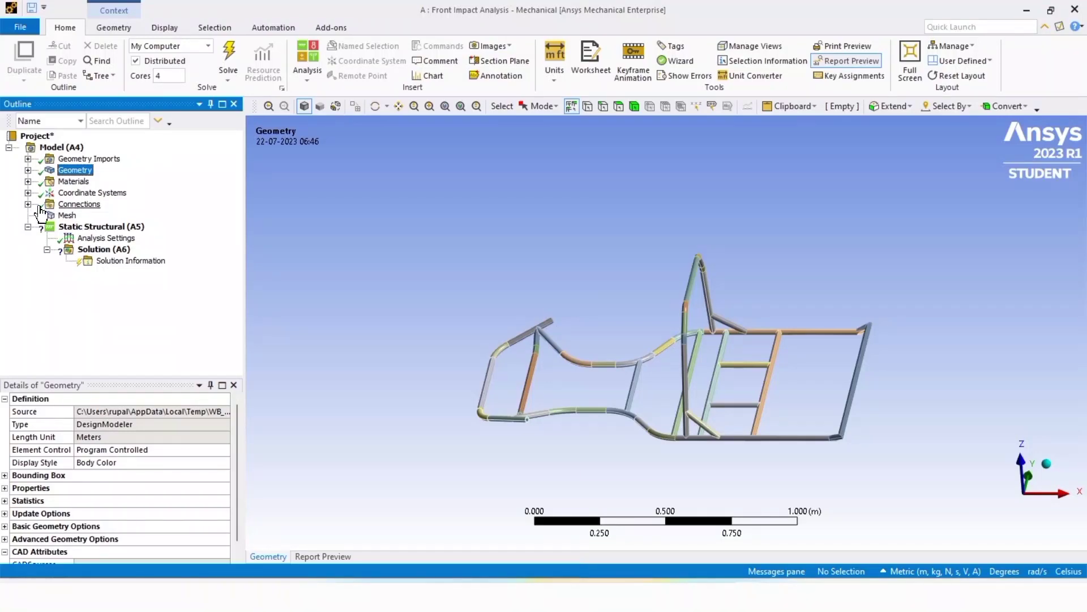
Review the mesh sizing settings and generate the chassis mesh with the default element size
{"action": "left_click", "coordinate": [67, 218]}
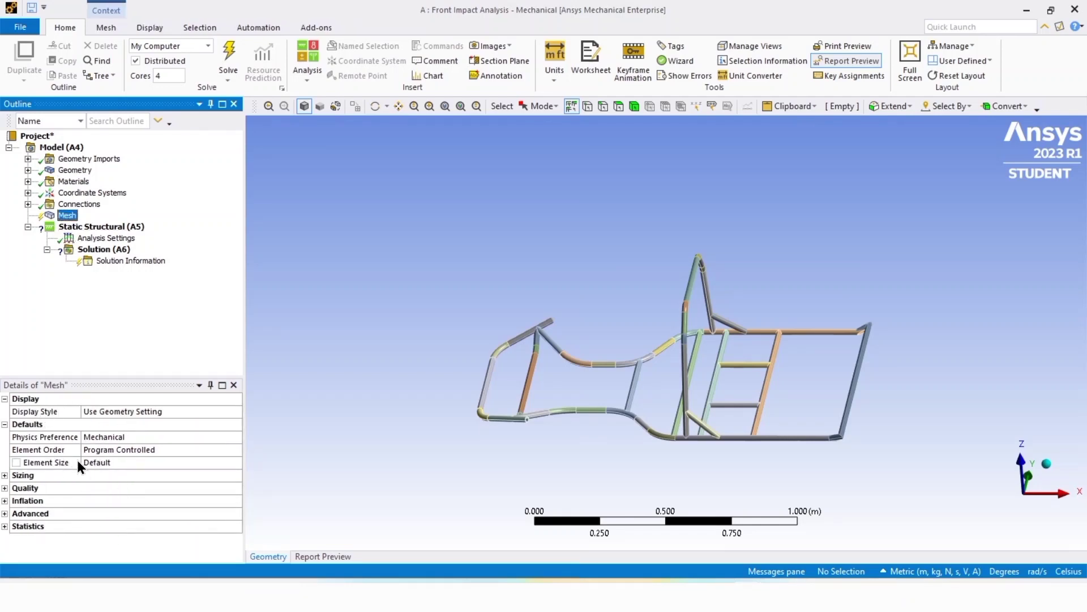
{"action": "left_click", "coordinate": [84, 475]}
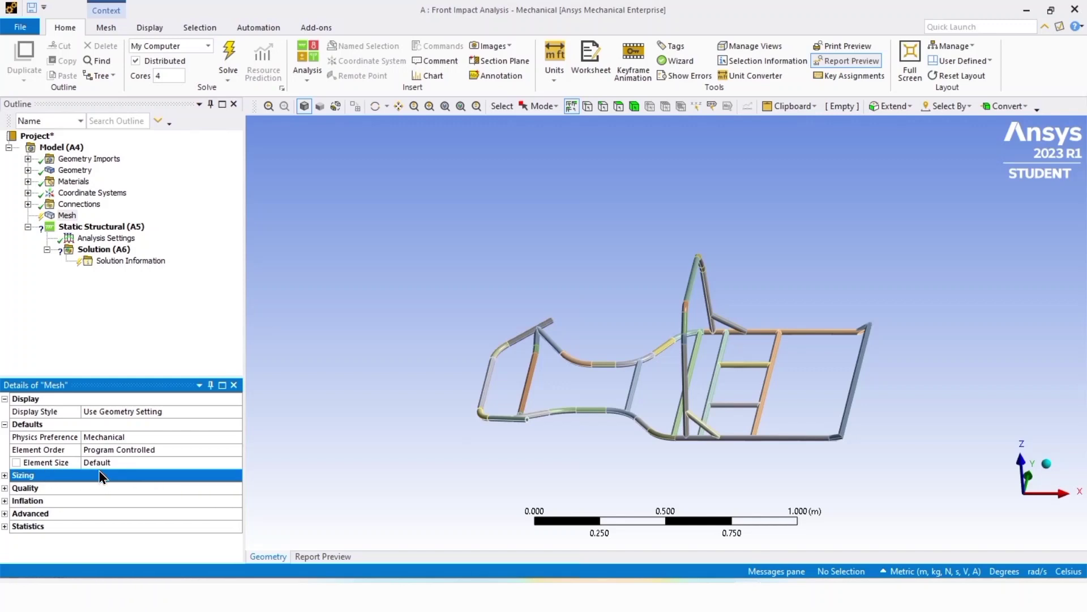
{"action": "left_click", "coordinate": [5, 476]}
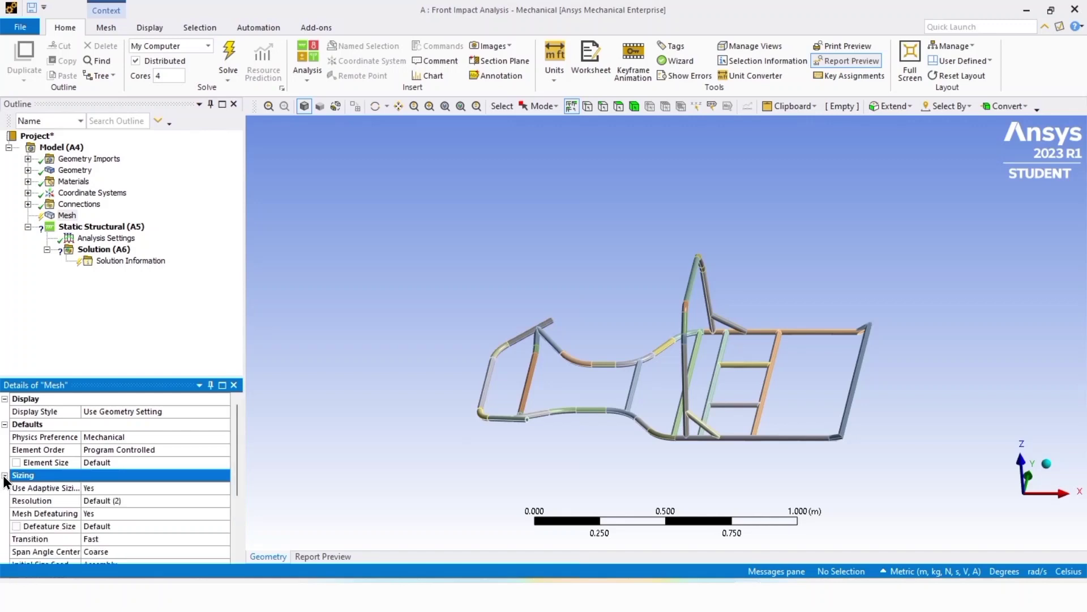
{"action": "scroll", "coordinate": [22, 480], "scroll_direction": "down", "scroll_amount": 3}
{"action": "scroll", "coordinate": [26, 481], "scroll_direction": "up", "scroll_amount": 3}
{"action": "right_click", "coordinate": [66, 220]}
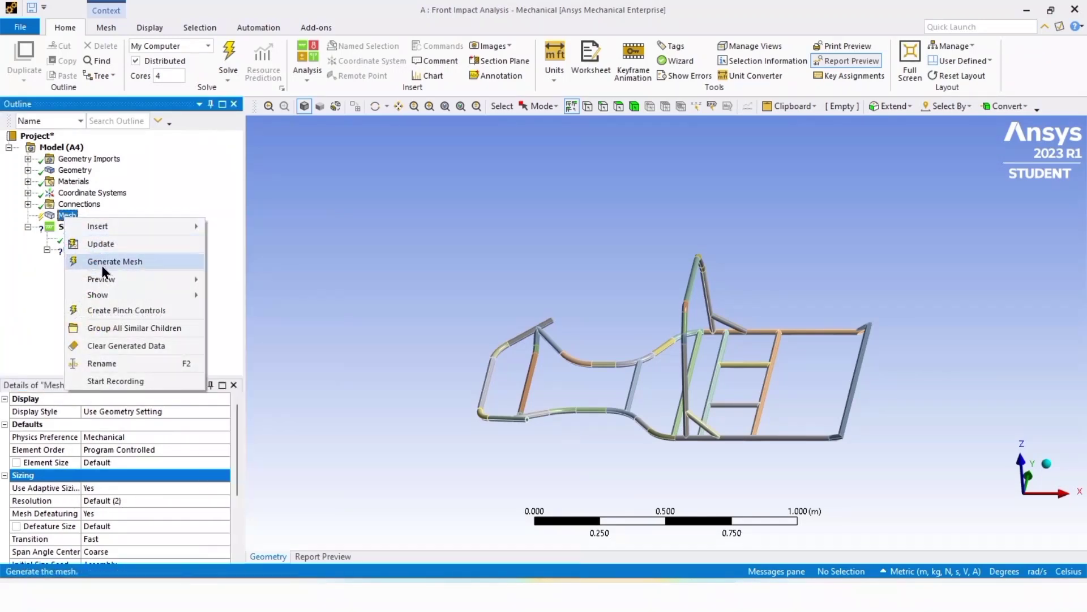
{"action": "left_click", "coordinate": [103, 265]}
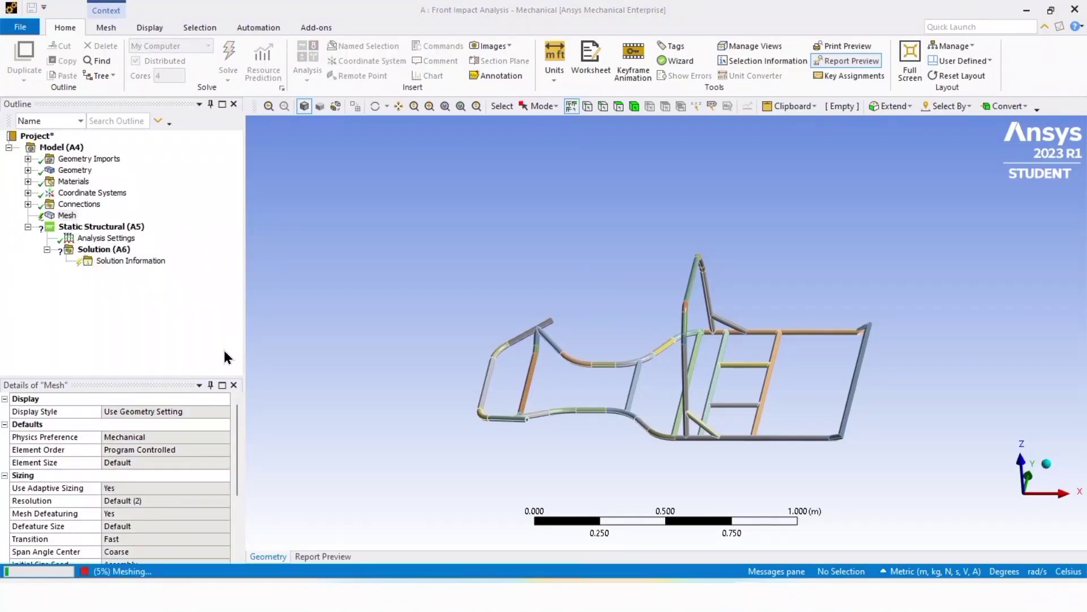
Select both faces of the straight tube at the chassis's front end and create a named selection called "Forced Member" from them
{"action": "middle_click_drag", "start_coordinate": [515, 481], "coordinate": [528, 457]}
{"action": "middle_click_drag", "start_coordinate": [465, 371], "coordinate": [459, 408]}
{"action": "scroll", "coordinate": [448, 409], "scroll_direction": "up", "scroll_amount": 2}
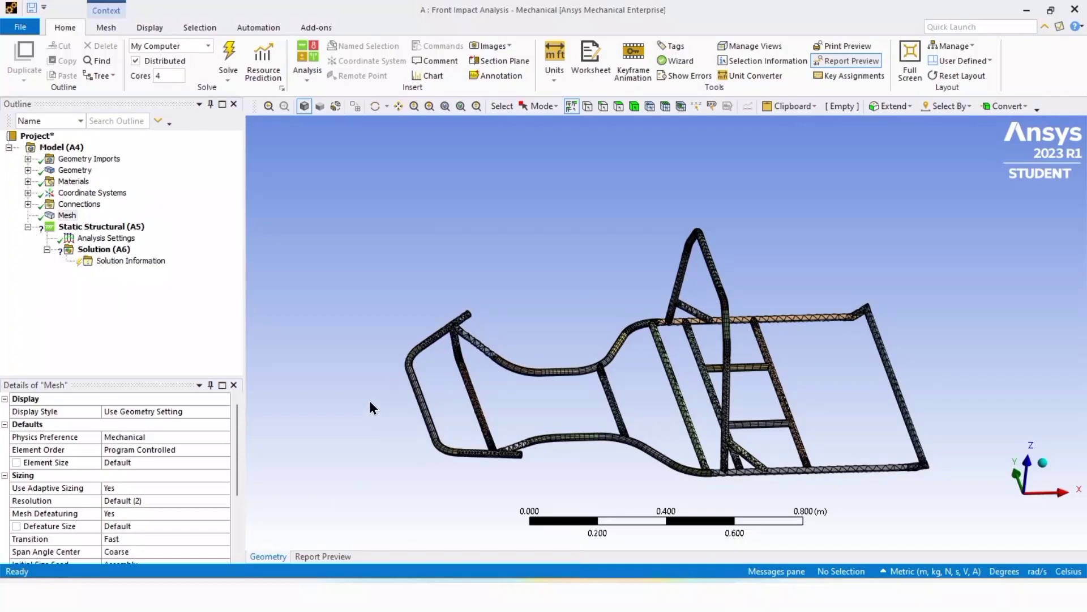
{"action": "left_click", "coordinate": [619, 108]}
{"action": "scroll", "coordinate": [393, 418], "scroll_direction": "down", "scroll_amount": 1}
{"action": "scroll", "coordinate": [392, 418], "scroll_direction": "up", "scroll_amount": 2}
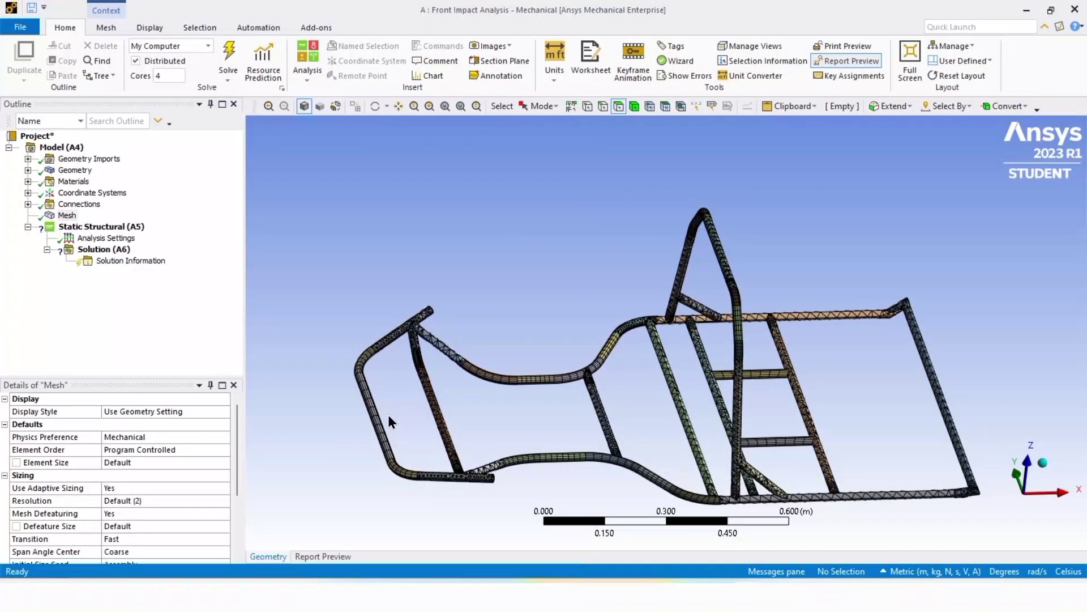
{"action": "left_click", "coordinate": [383, 446]}
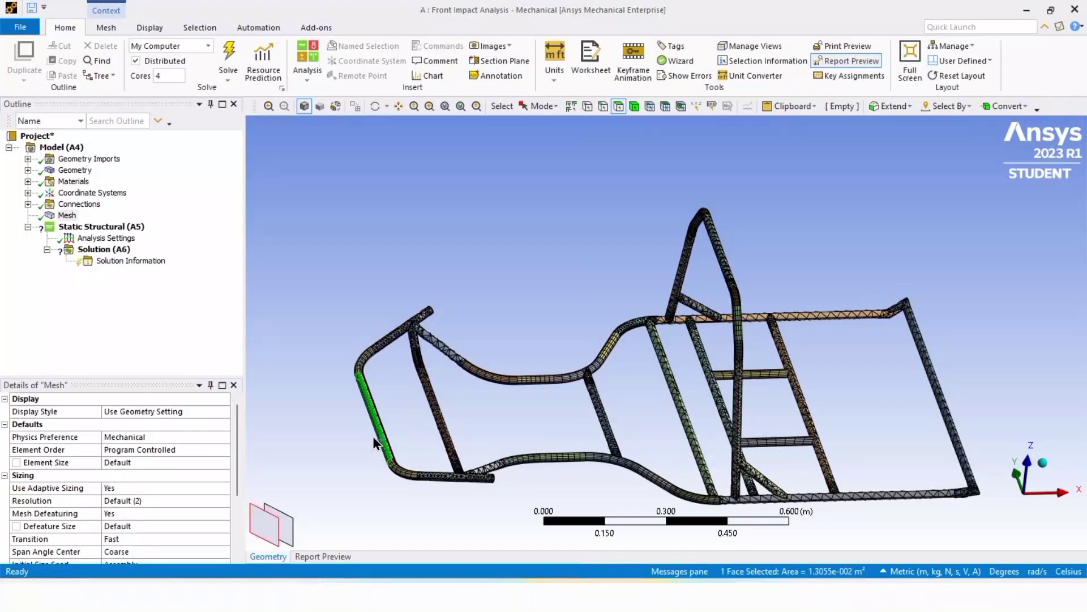
{"action": "middle_click_drag", "start_coordinate": [389, 432], "coordinate": [311, 412]}
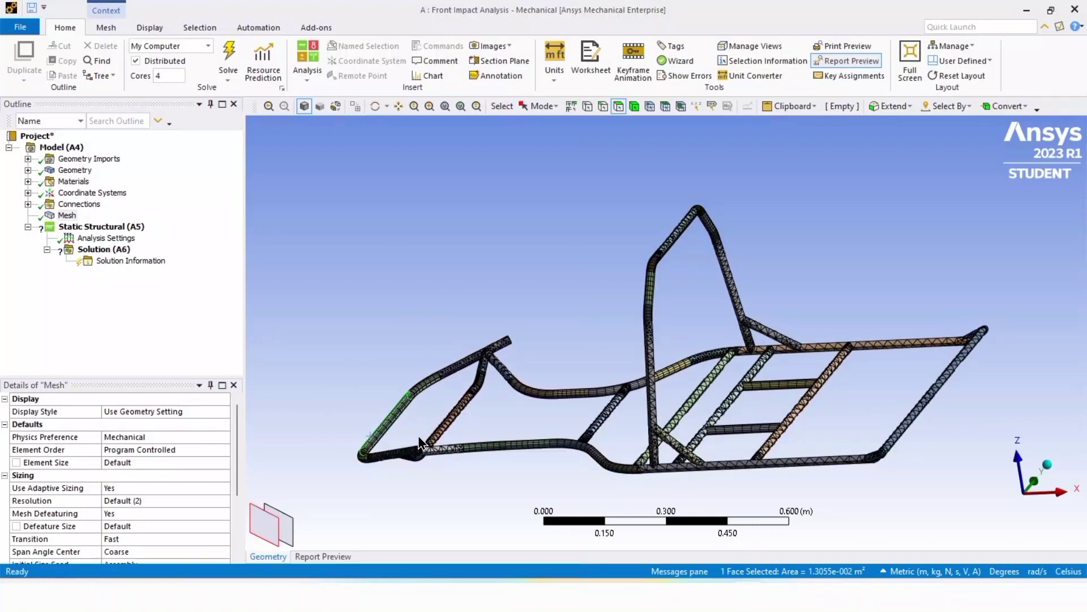
{"action": "left_click", "coordinate": [395, 433], "text": "ctrl"}
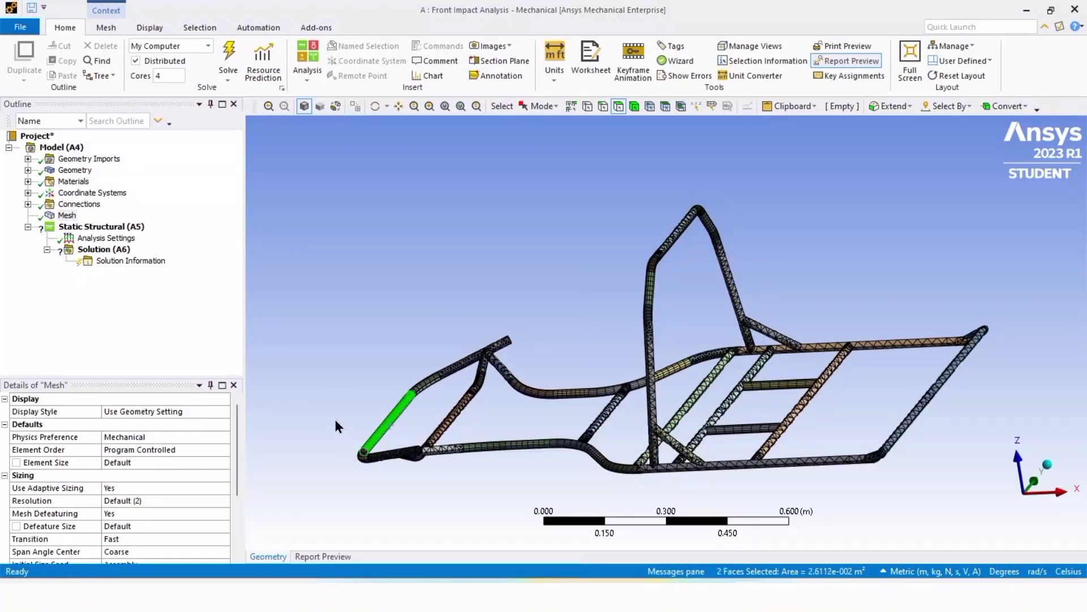
{"action": "middle_click_drag", "start_coordinate": [337, 429], "coordinate": [363, 423]}
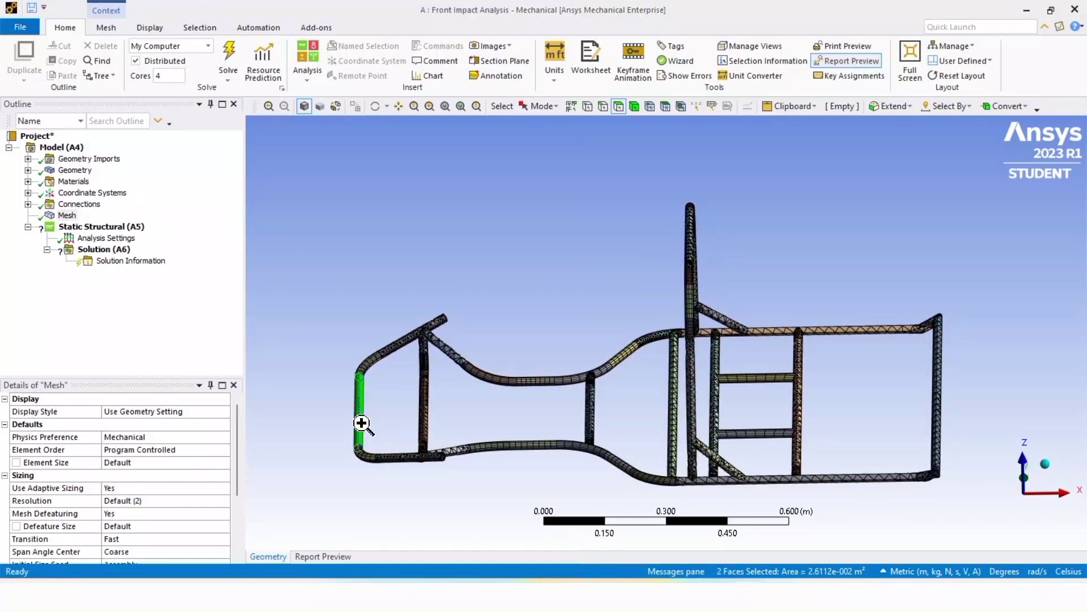
{"action": "right_click", "coordinate": [363, 423]}
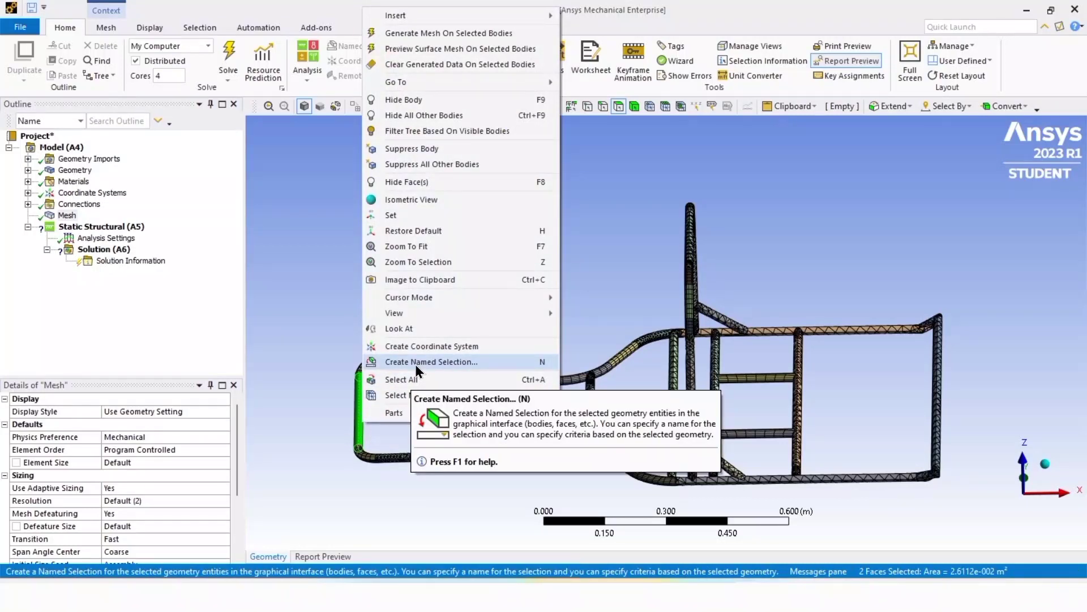
{"action": "left_click", "coordinate": [476, 362]}
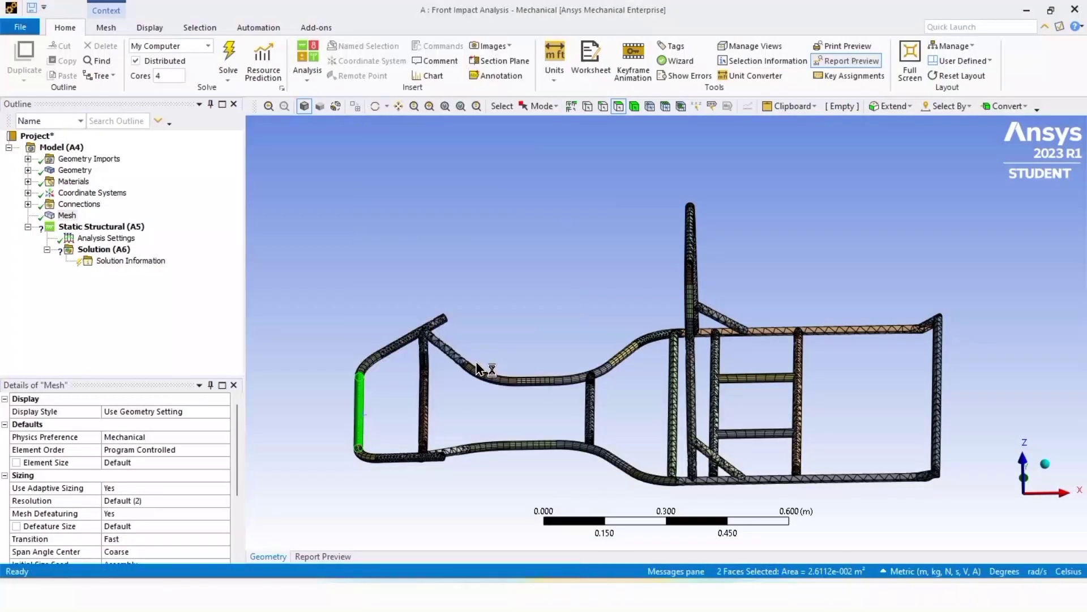
{"action": "type", "text": "F"}
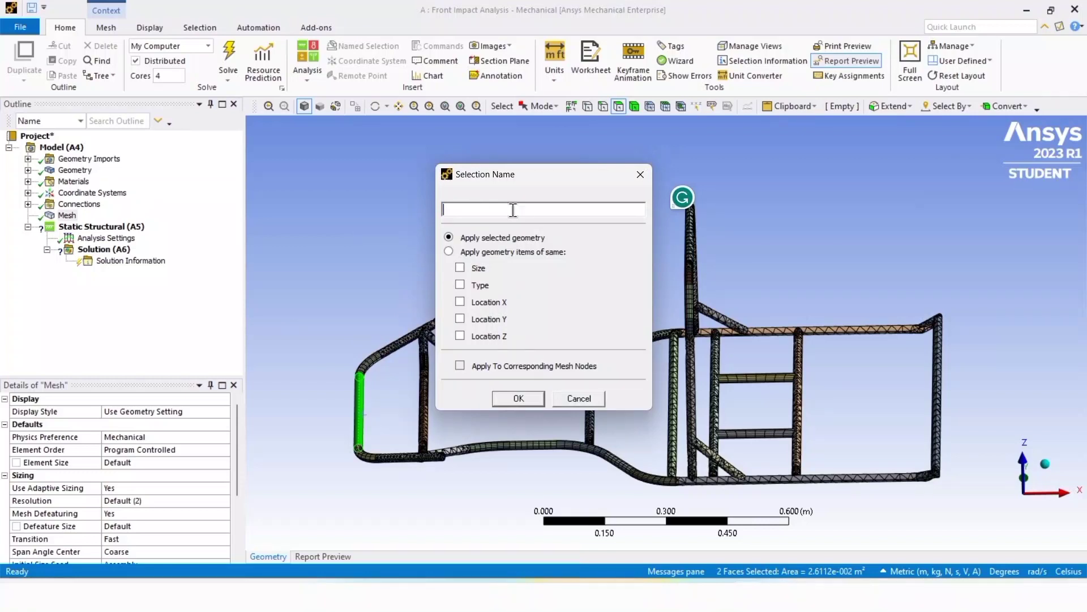
{"action": "type", "text": "orced Member"}
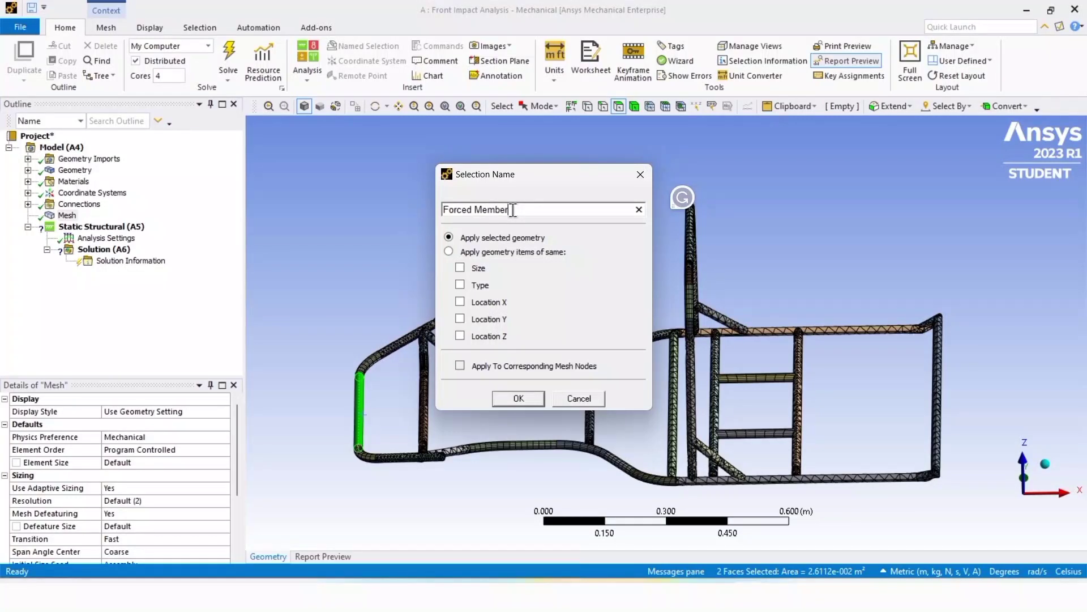
{"action": "left_click", "coordinate": [516, 402]}
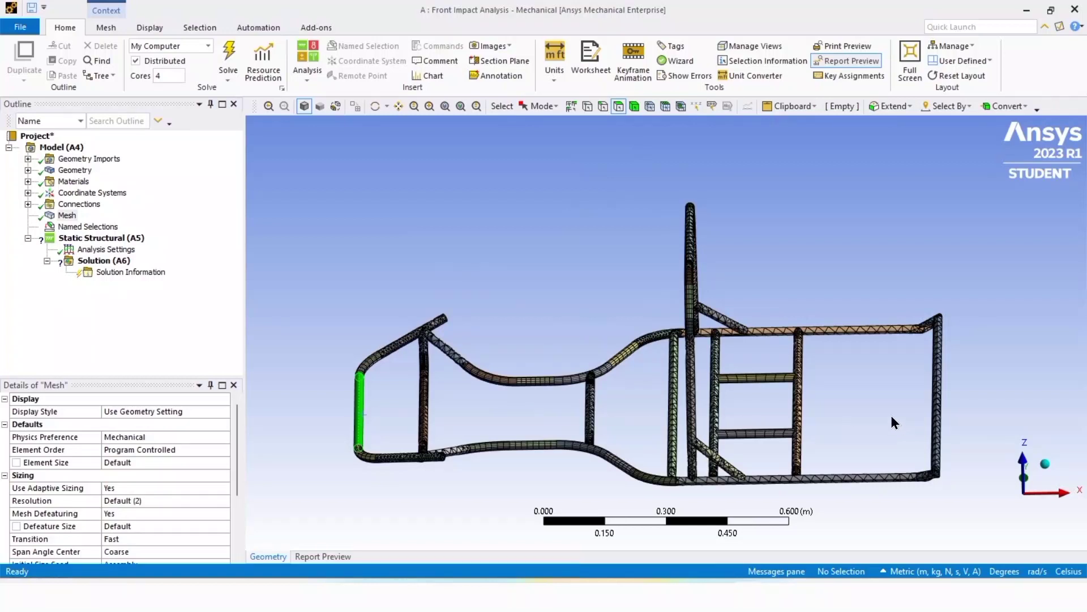
Select the four faces of the two rear longitudinal side tubes and create a named selection called "Fixed member" from them
{"action": "scroll", "coordinate": [848, 403], "scroll_direction": "down", "scroll_amount": 3}
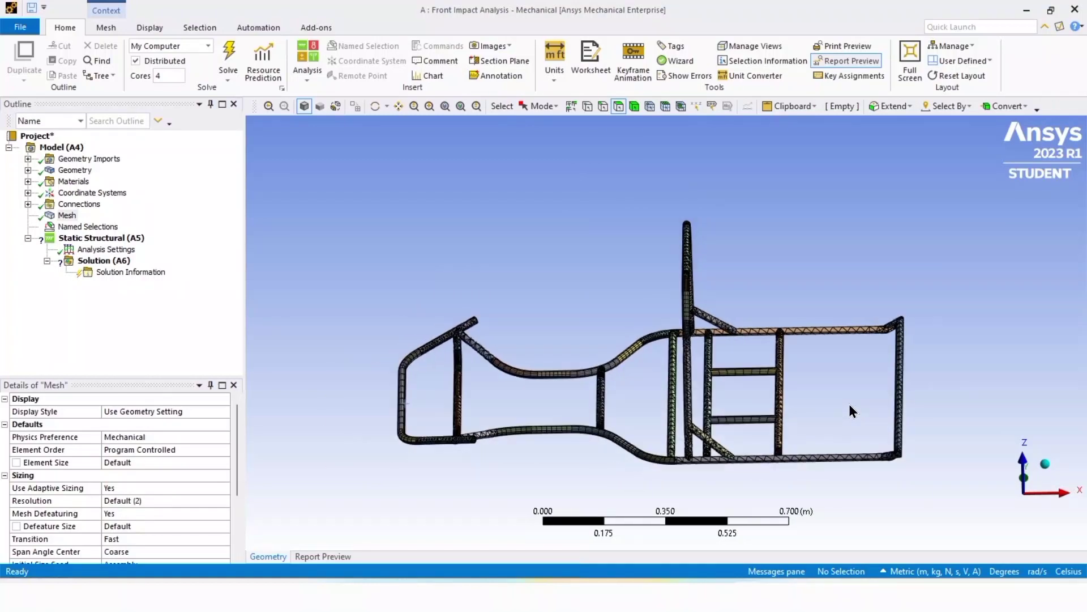
{"action": "scroll", "coordinate": [852, 441], "scroll_direction": "up", "scroll_amount": 1}
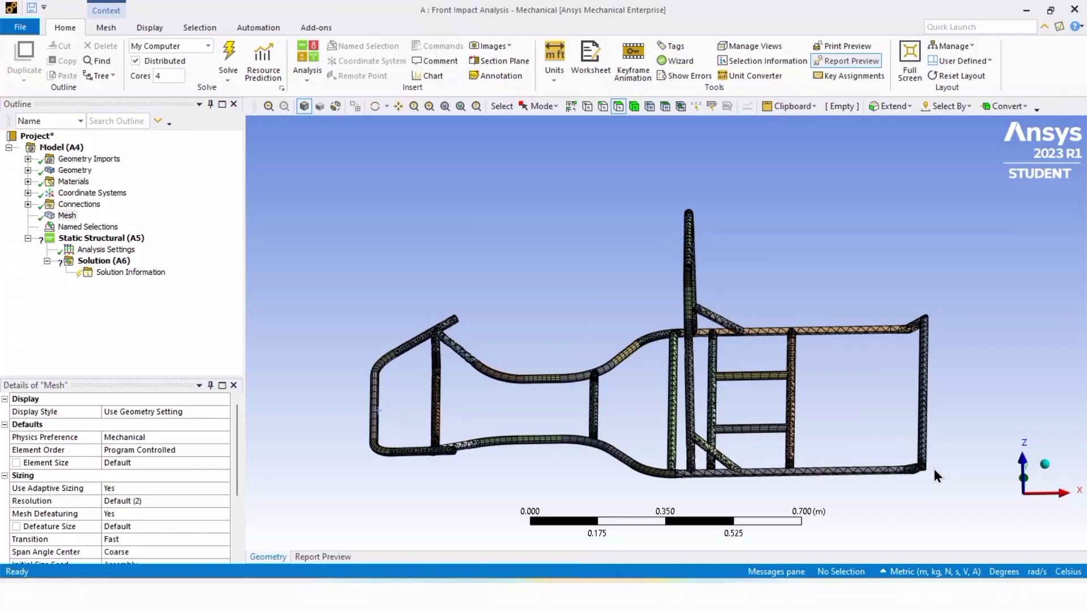
{"action": "left_click", "coordinate": [848, 475]}
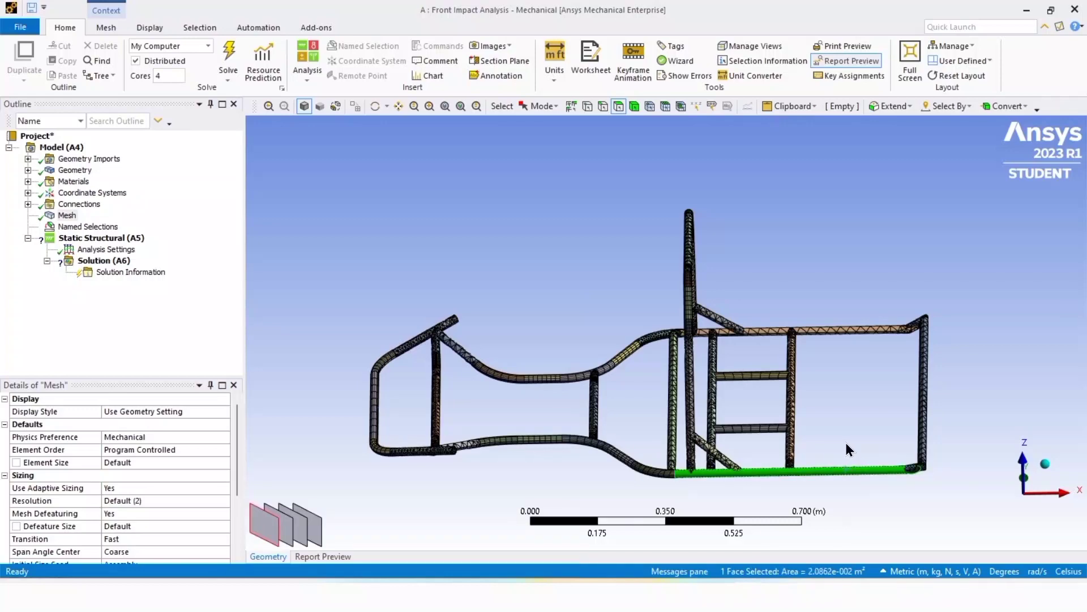
{"action": "middle_click_drag", "start_coordinate": [855, 444], "coordinate": [844, 541]}
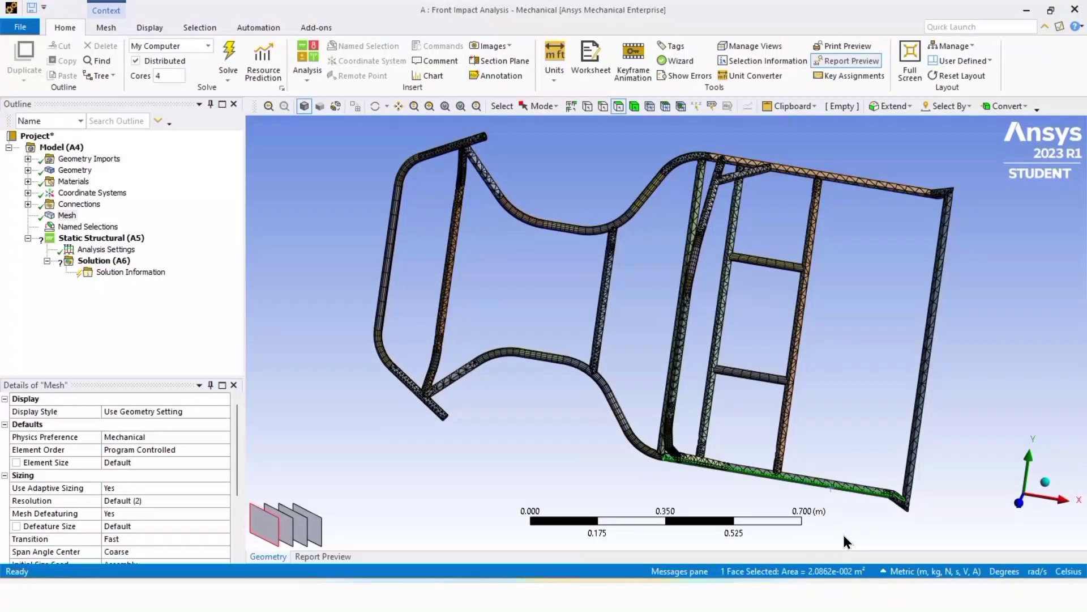
{"action": "left_click", "coordinate": [852, 490], "text": "ctrl"}
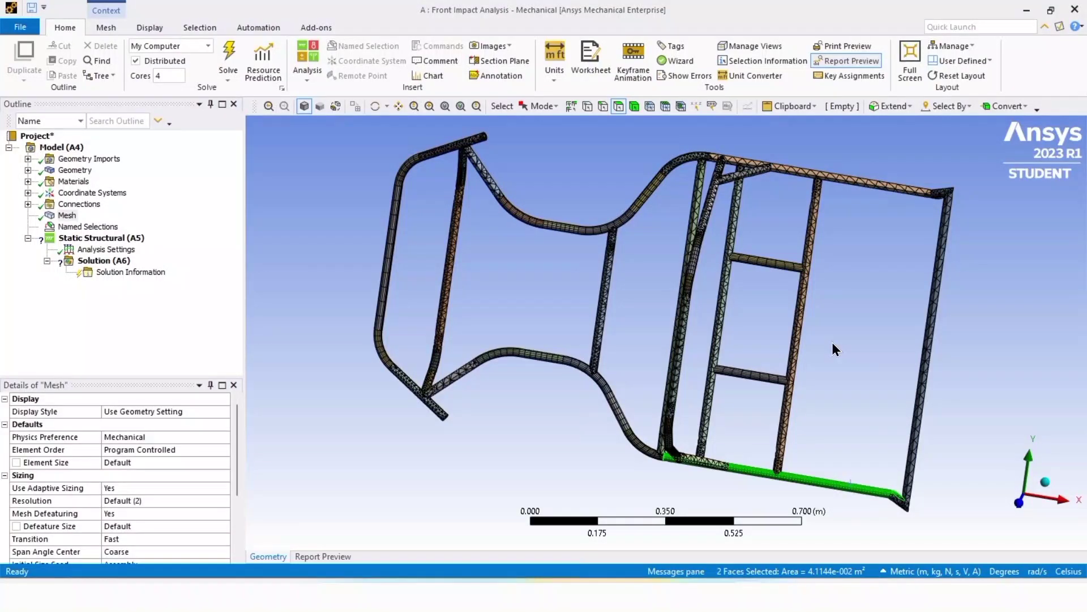
{"action": "middle_click_drag", "start_coordinate": [837, 346], "coordinate": [866, 277]}
{"action": "left_click", "coordinate": [838, 292], "text": "ctrl"}
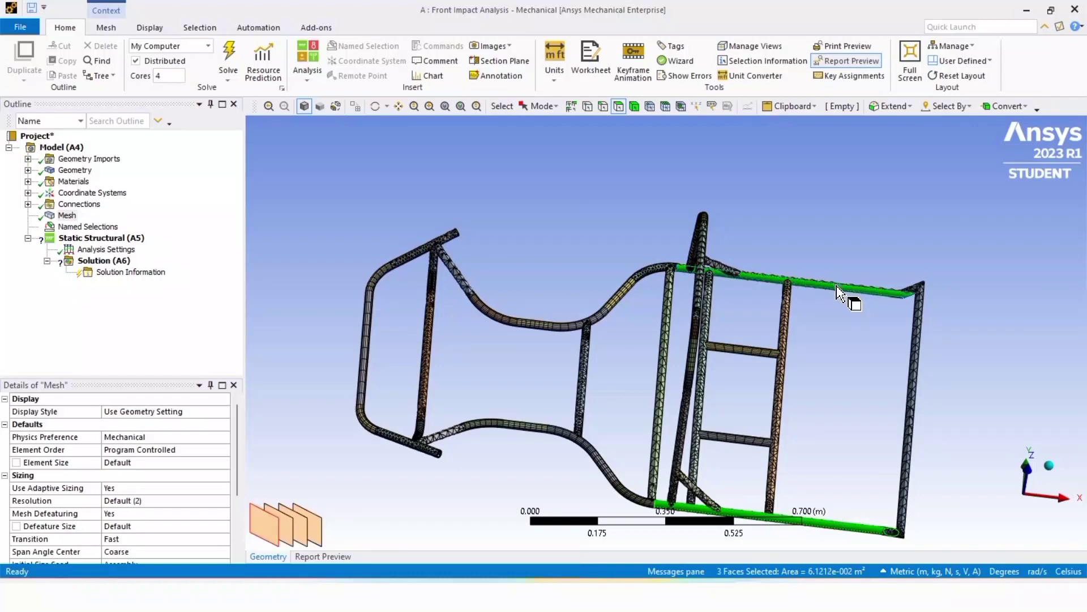
{"action": "middle_click_drag", "start_coordinate": [864, 234], "coordinate": [828, 355]}
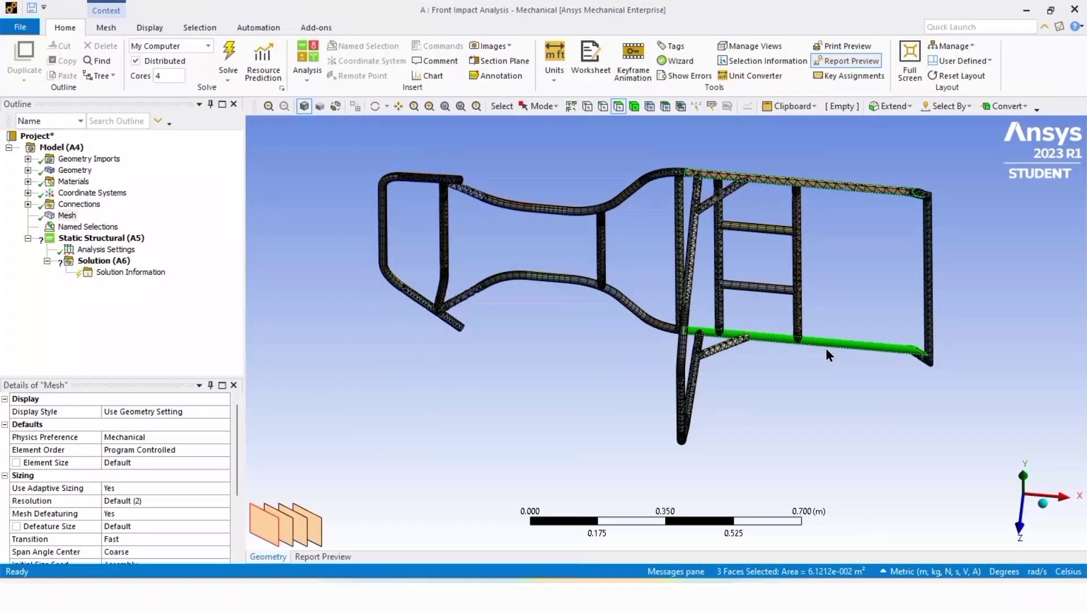
{"action": "left_click", "coordinate": [853, 188], "text": "ctrl"}
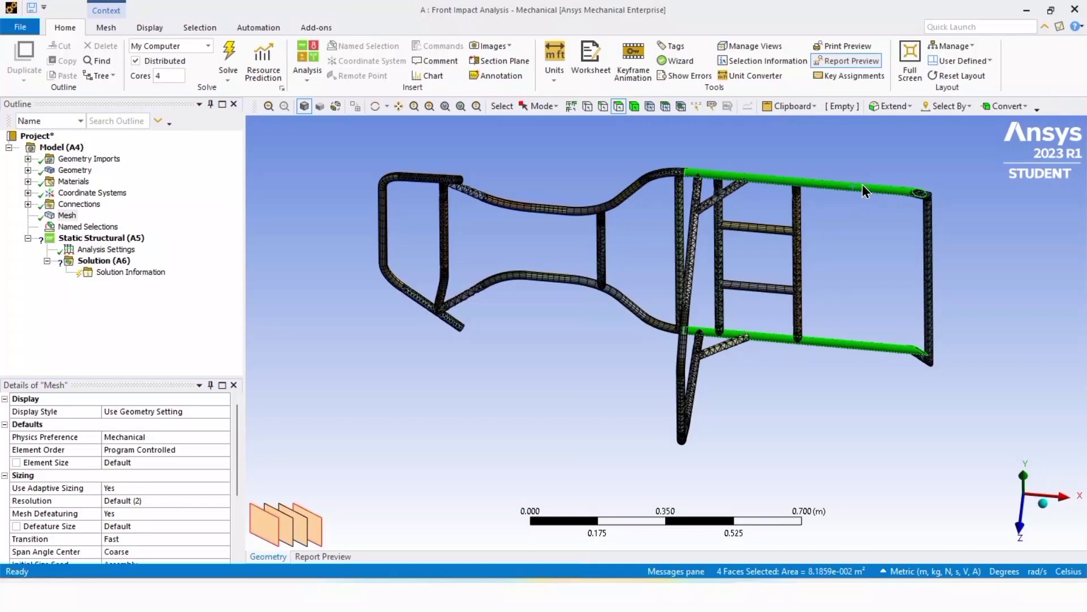
{"action": "right_click", "coordinate": [863, 186]}
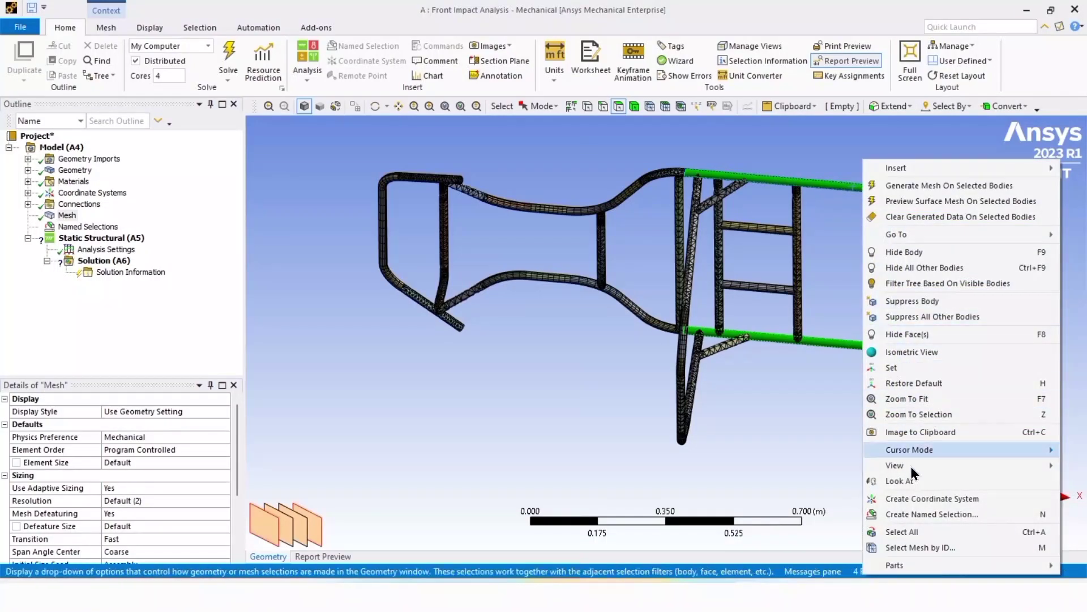
{"action": "left_click", "coordinate": [921, 513]}
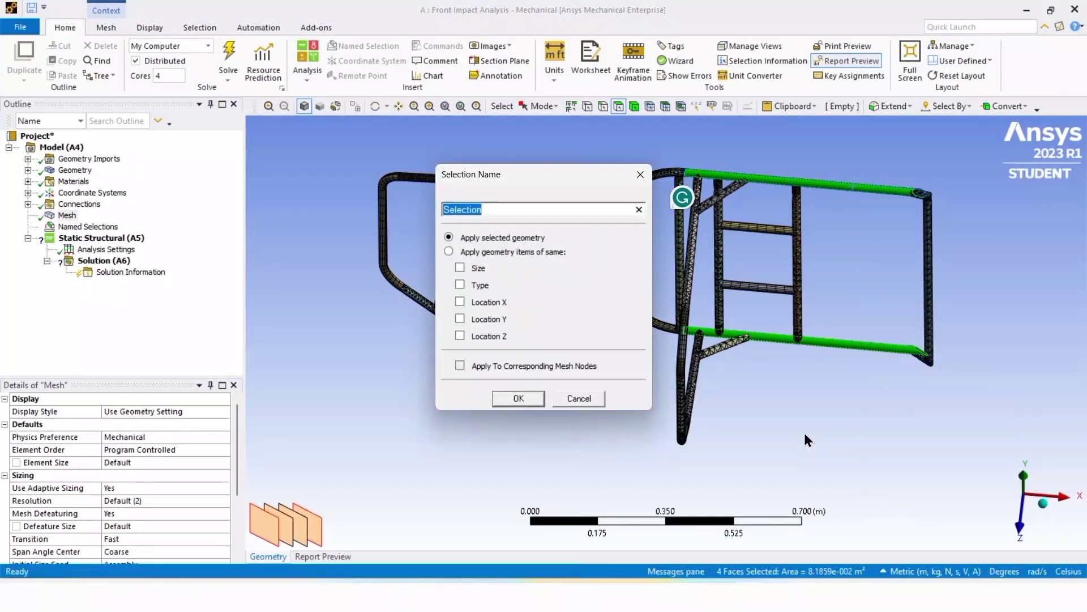
{"action": "type", "text": "Fixed member"}
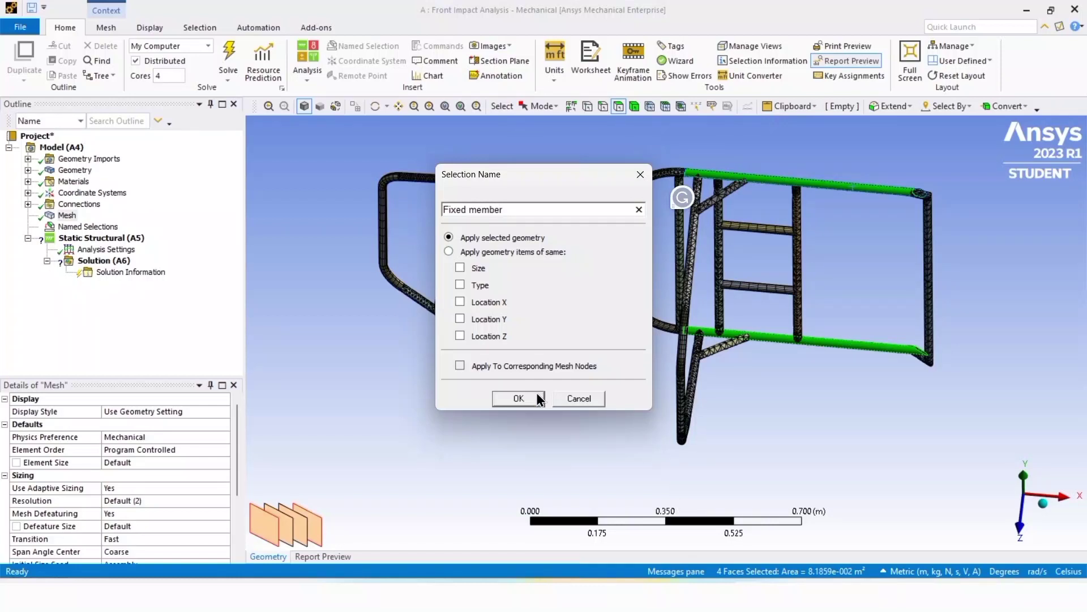
{"action": "left_click", "coordinate": [519, 399]}
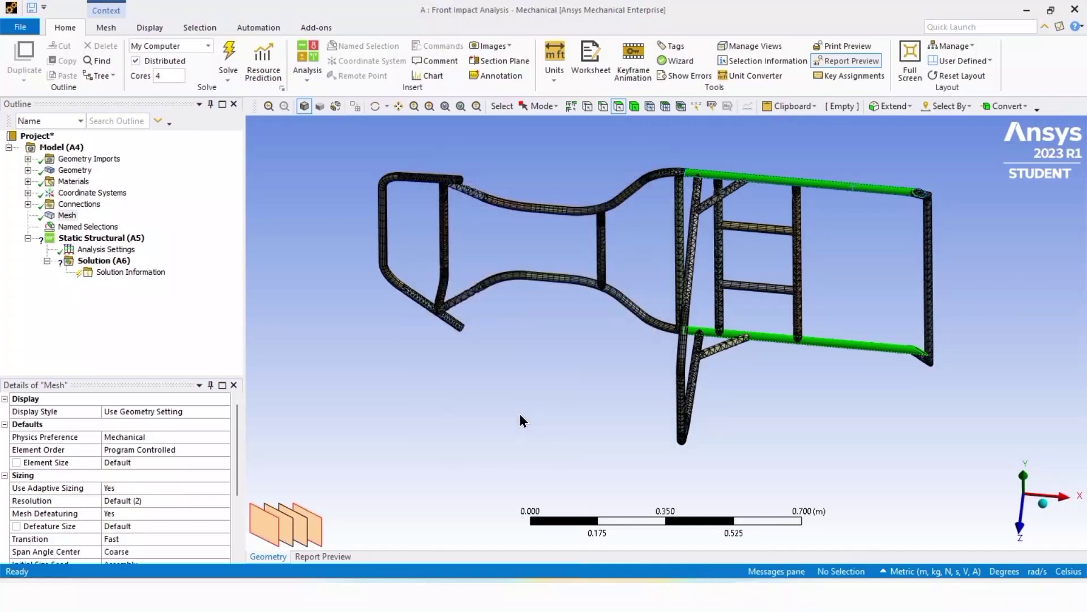
Add a fixed support to the static structural analysis, scoped to the named selection "Fixed member"
{"action": "middle_click_drag", "start_coordinate": [511, 417], "coordinate": [547, 266]}
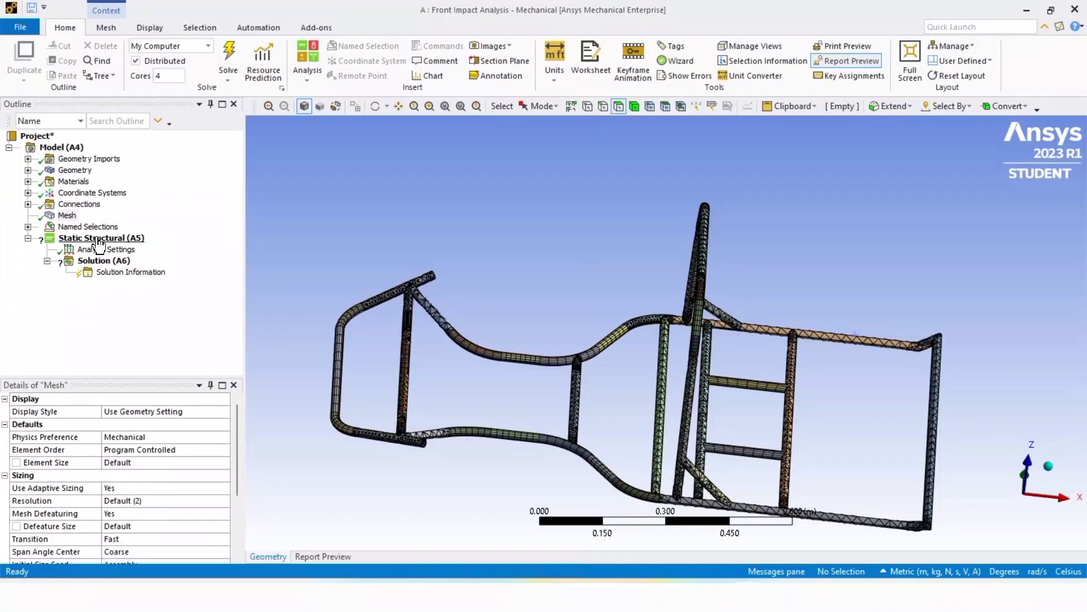
{"action": "right_click", "coordinate": [115, 244]}
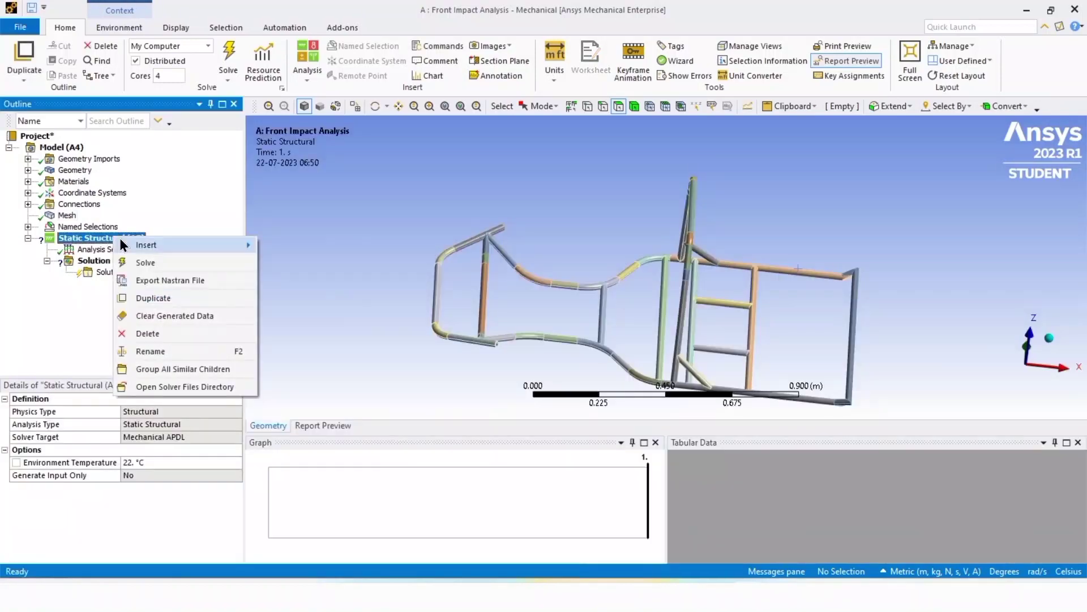
{"action": "mouse_move", "coordinate": [153, 248]}
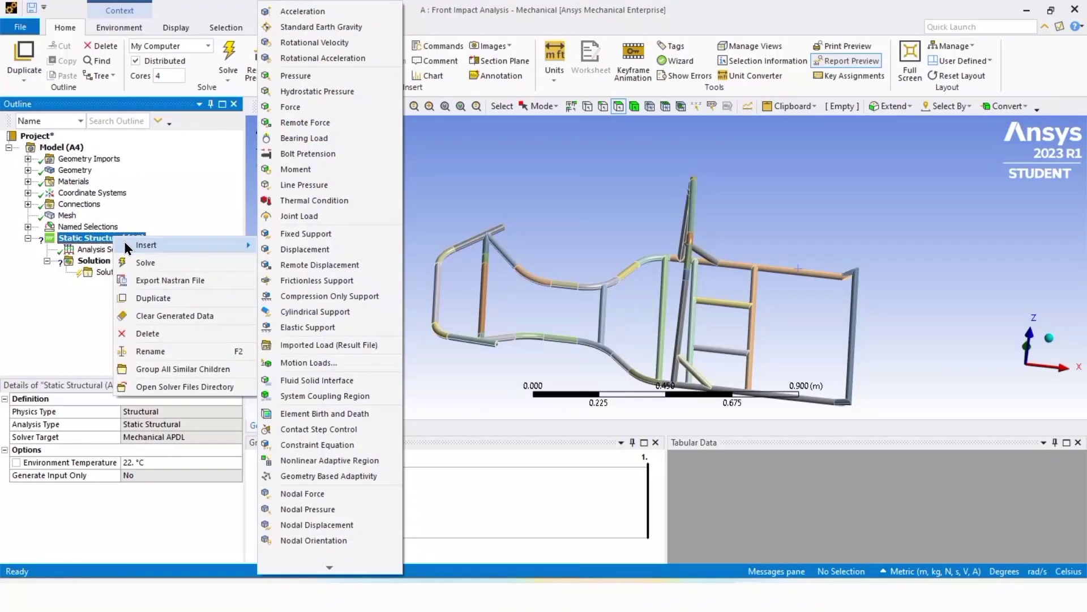
{"action": "left_click", "coordinate": [300, 236]}
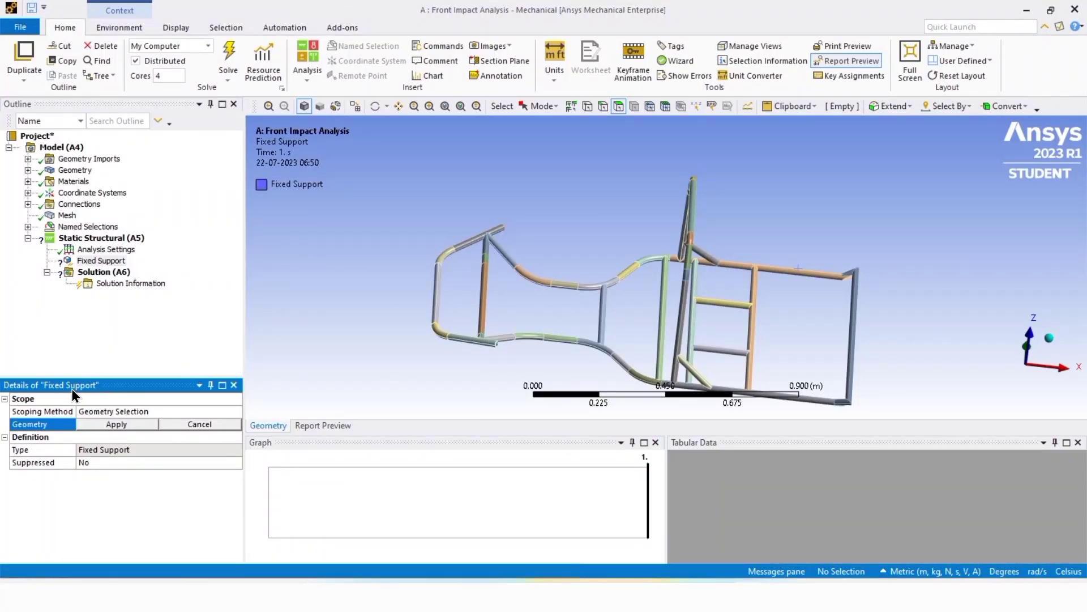
{"action": "left_click", "coordinate": [109, 409]}
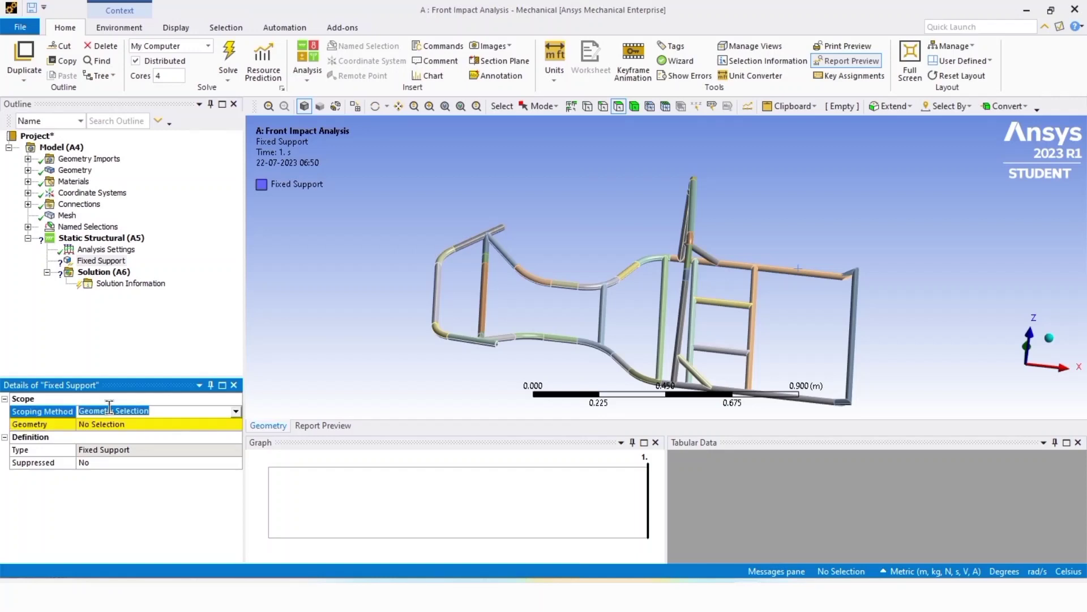
{"action": "left_click", "coordinate": [233, 412]}
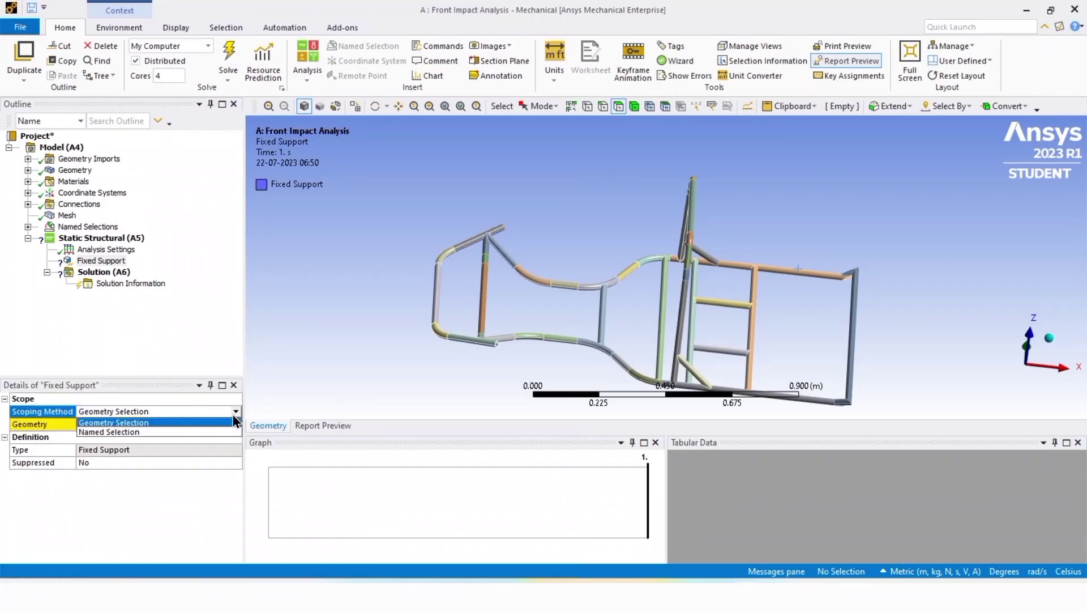
{"action": "left_click", "coordinate": [198, 432]}
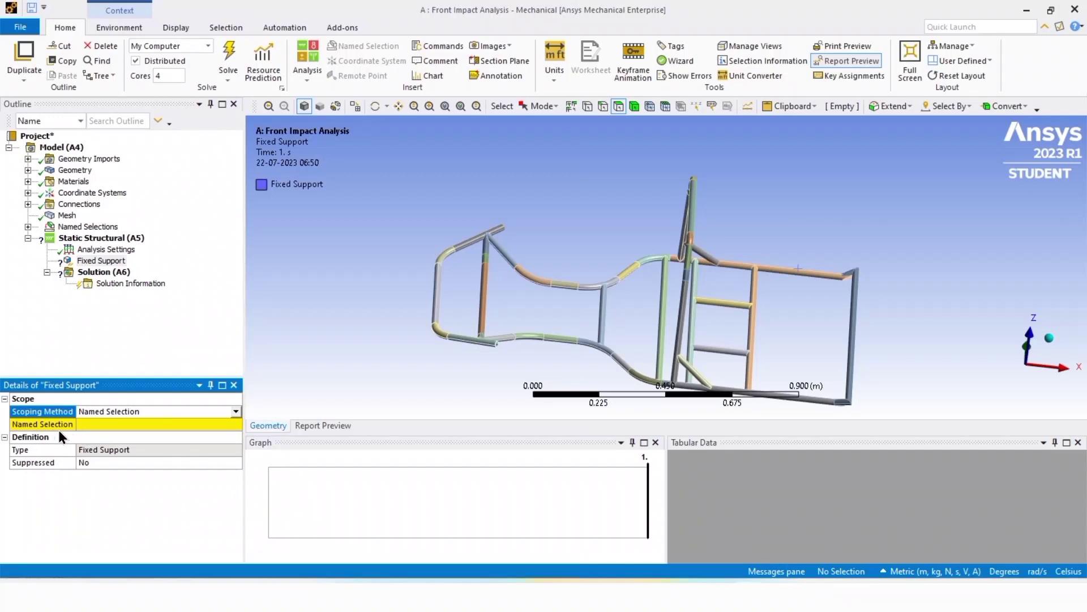
{"action": "left_click", "coordinate": [90, 427]}
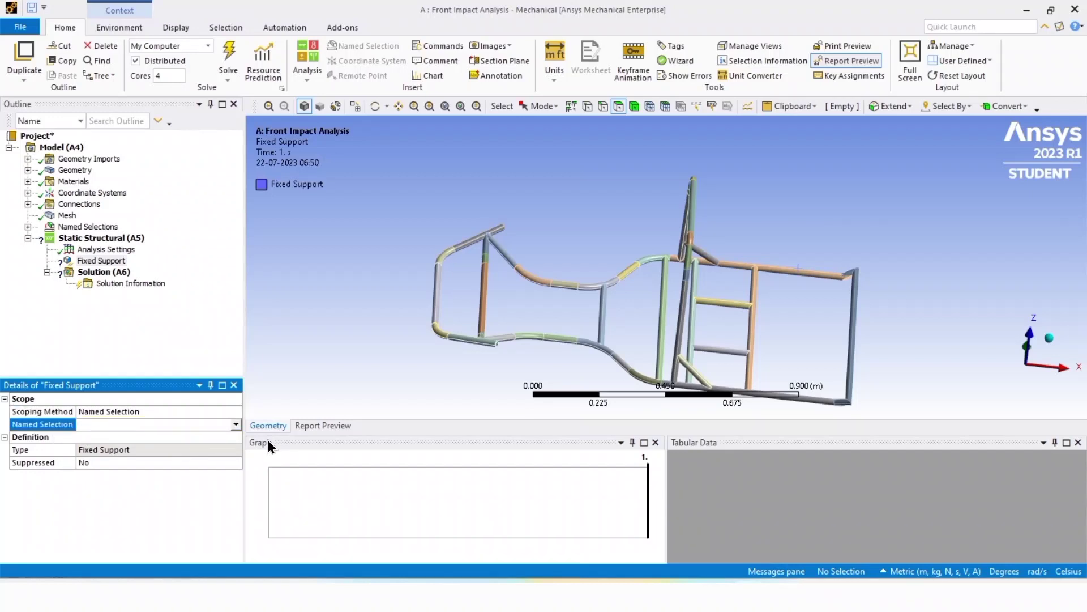
{"action": "left_click", "coordinate": [236, 424]}
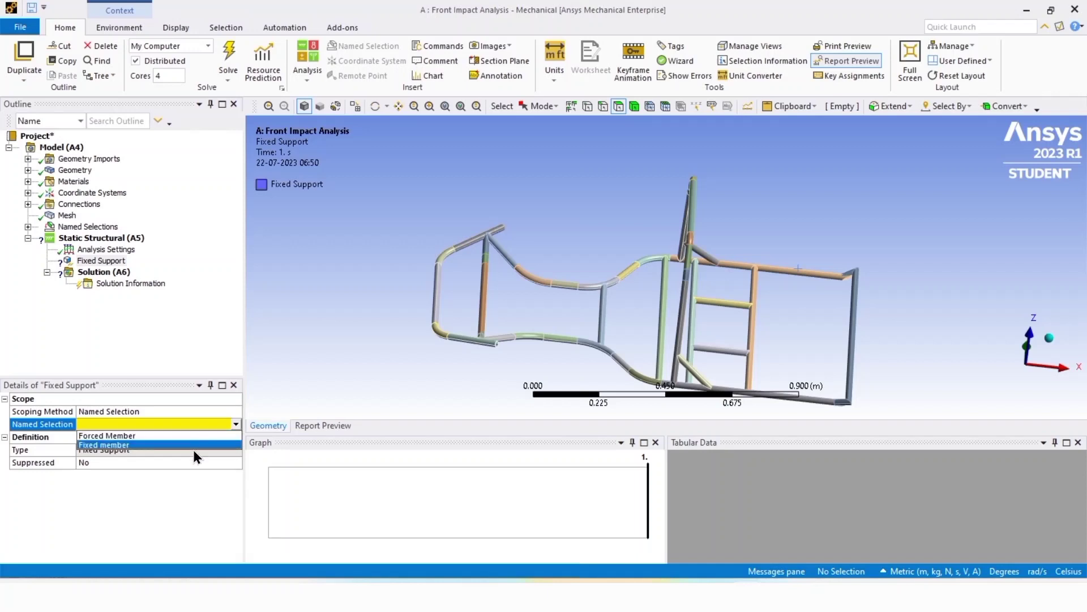
{"action": "left_click", "coordinate": [153, 446]}
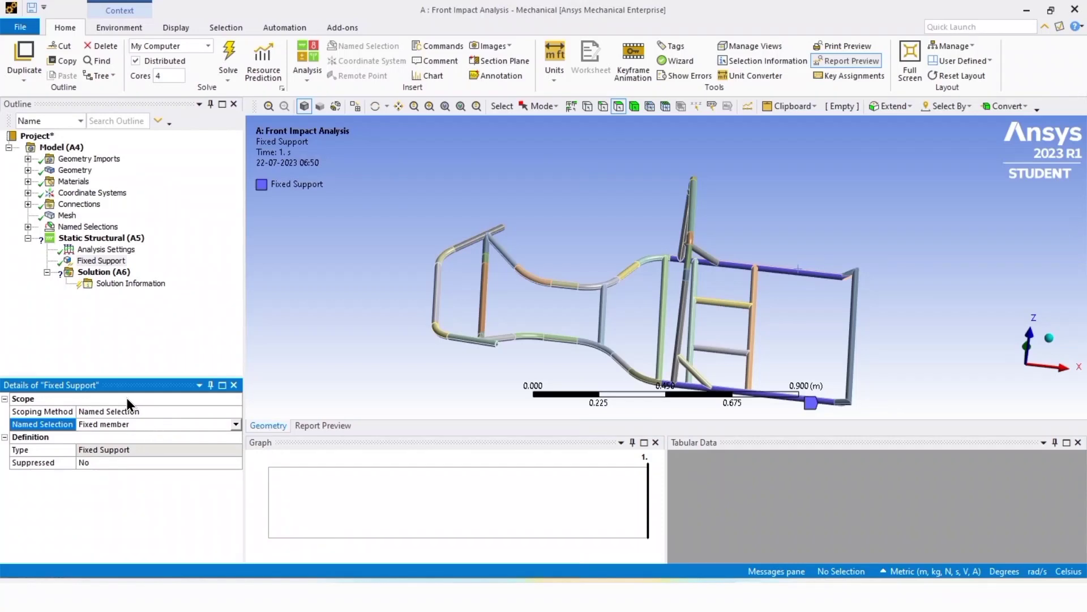
Add a force load to the static structural analysis, scoped to the named selection "Forced Member"
{"action": "right_click", "coordinate": [112, 240]}
{"action": "mouse_move", "coordinate": [127, 245]}
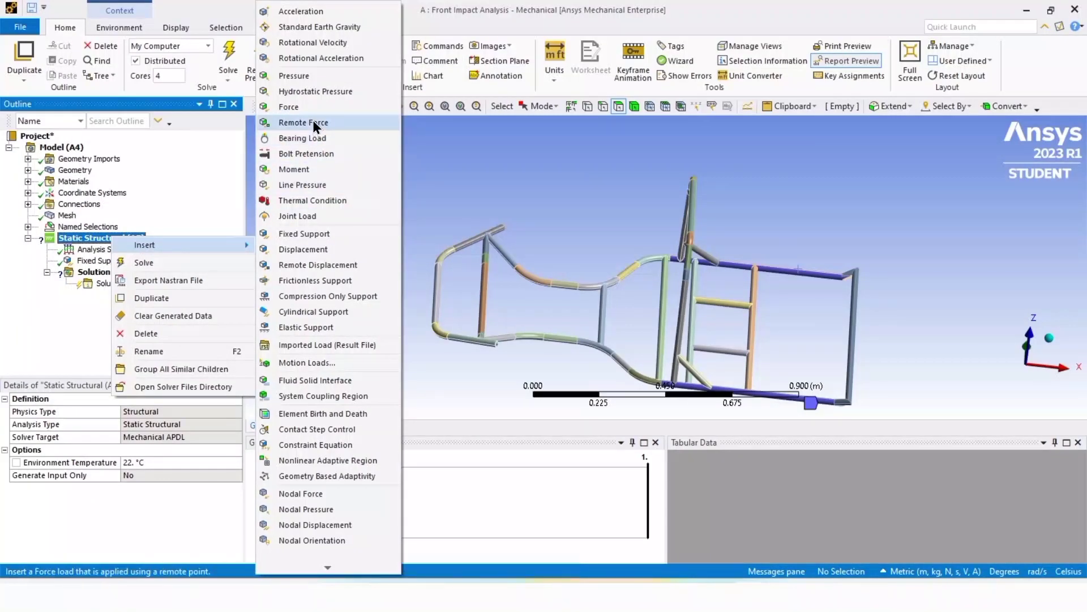
{"action": "left_click", "coordinate": [300, 109]}
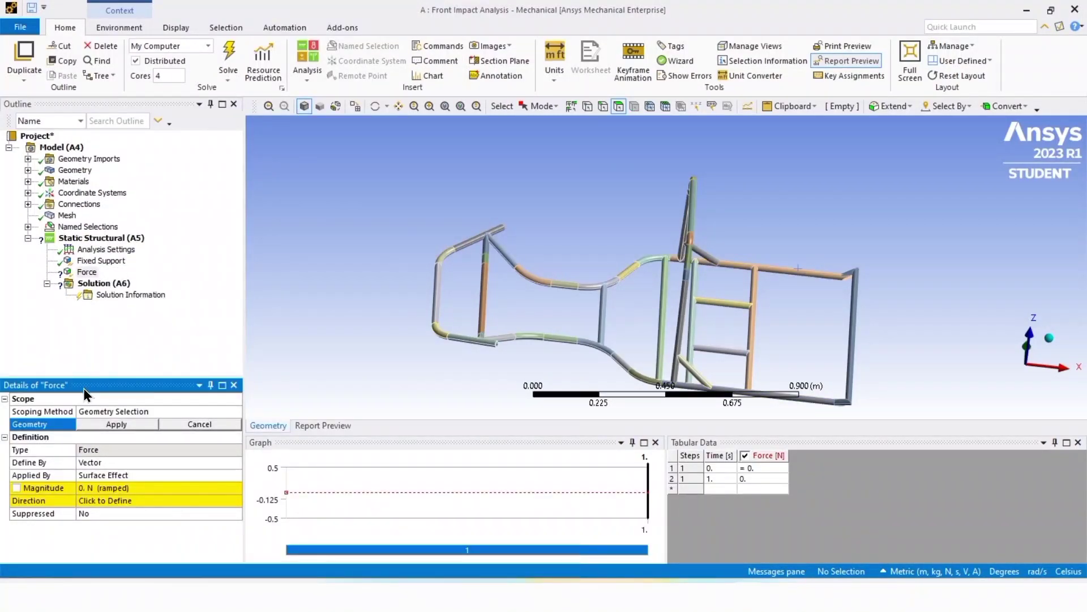
{"action": "left_click", "coordinate": [117, 412]}
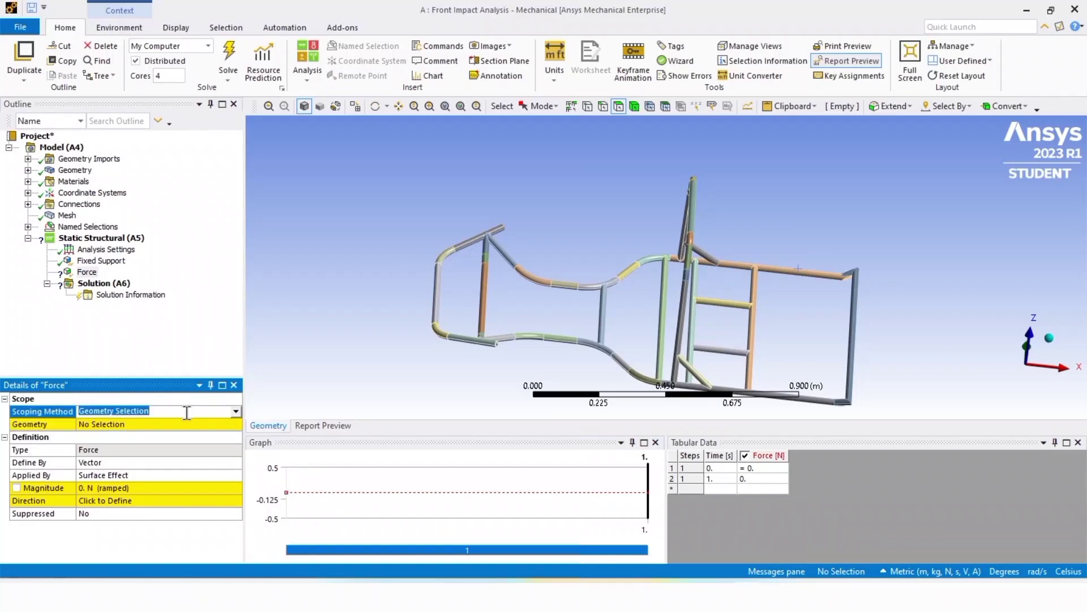
{"action": "left_click", "coordinate": [236, 411]}
{"action": "left_click", "coordinate": [191, 431]}
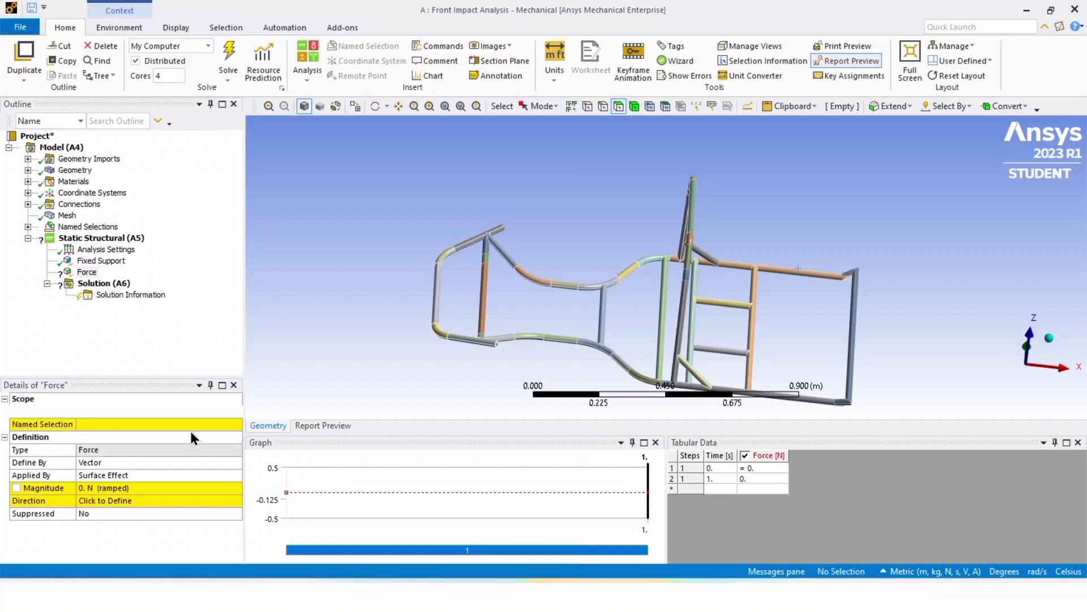
{"action": "left_click", "coordinate": [120, 423]}
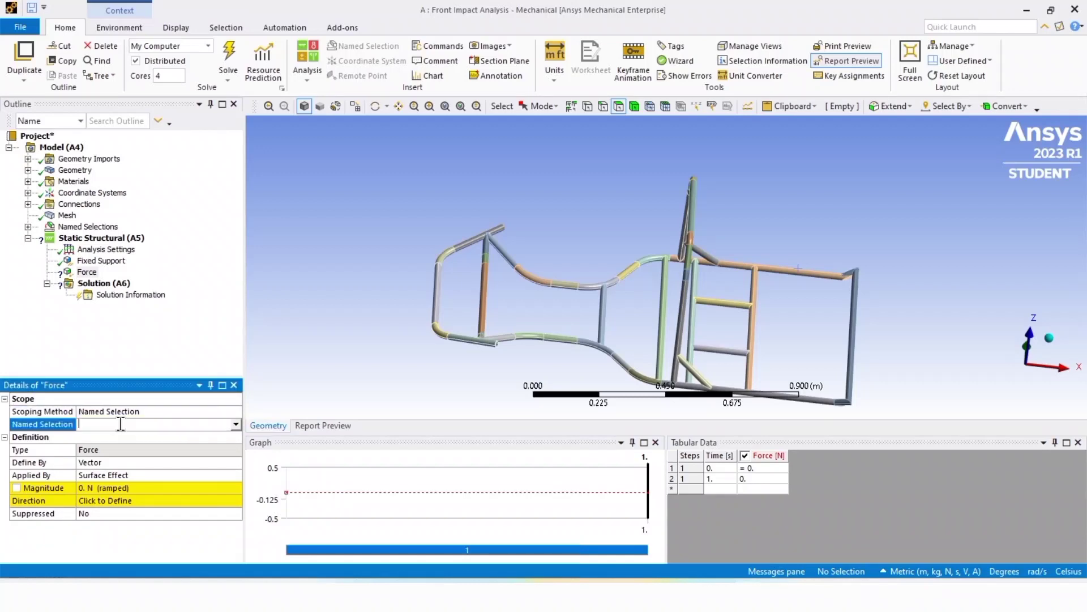
{"action": "left_click", "coordinate": [236, 424]}
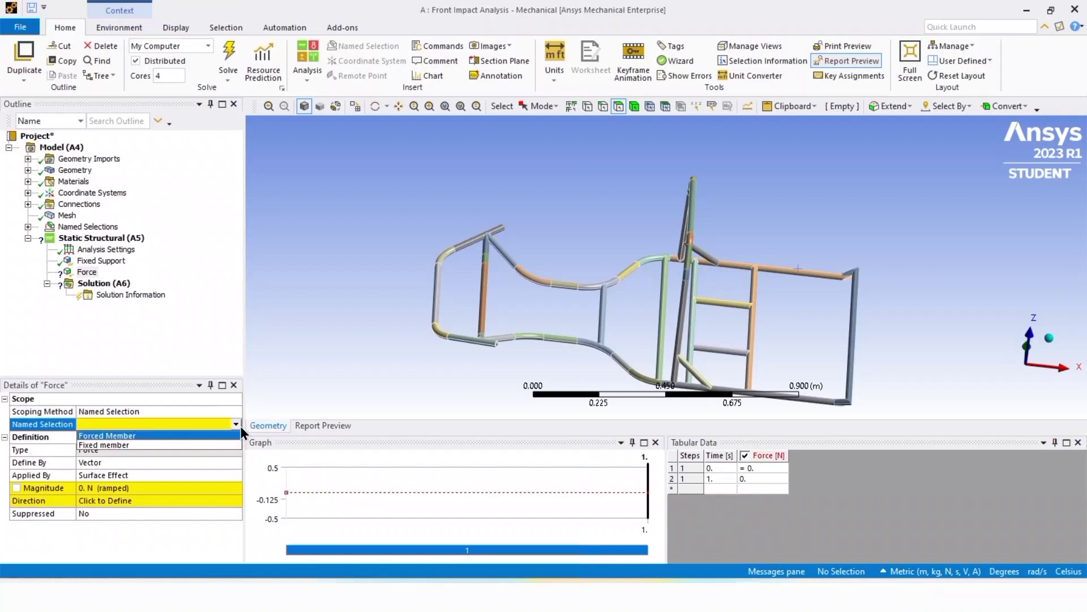
{"action": "left_click", "coordinate": [144, 435]}
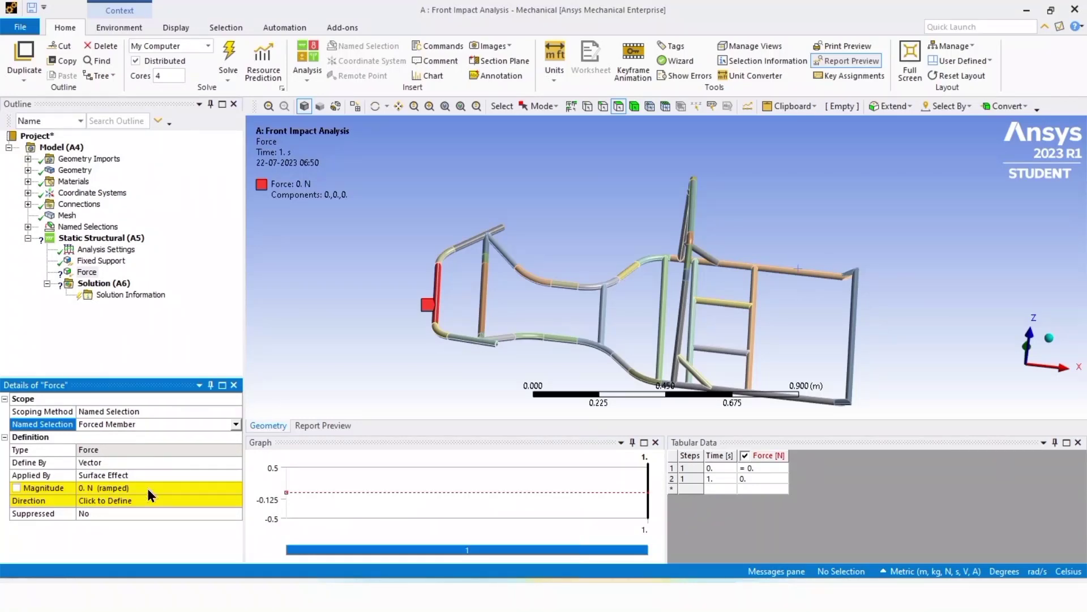
Define the force by components with an X component of 3000 N and solve the static structural analysis
{"action": "left_click", "coordinate": [97, 462]}
{"action": "left_click", "coordinate": [235, 462]}
{"action": "left_click", "coordinate": [201, 471]}
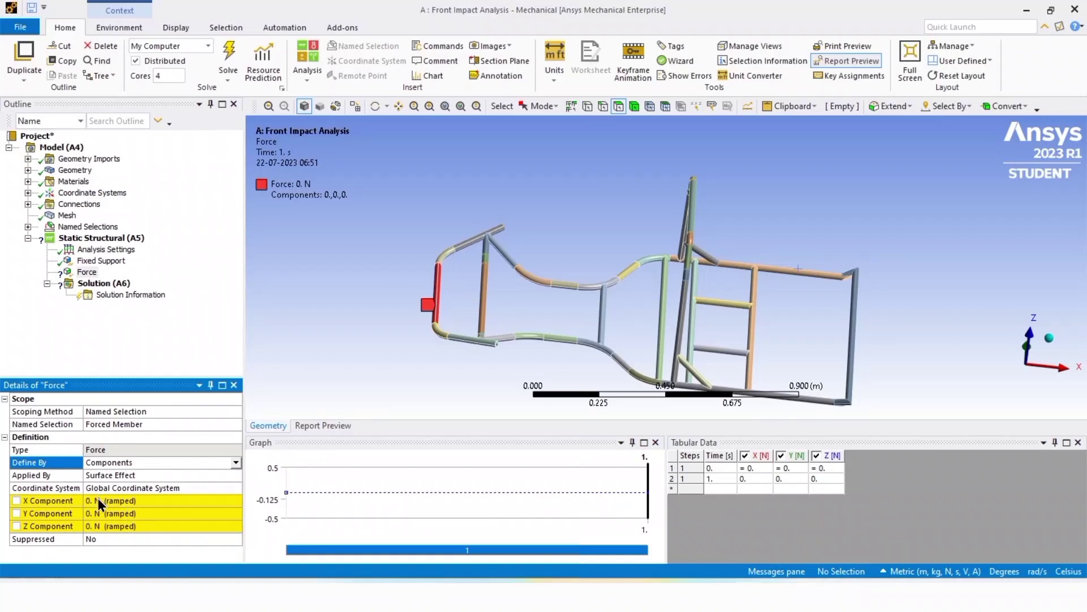
{"action": "left_click", "coordinate": [98, 501]}
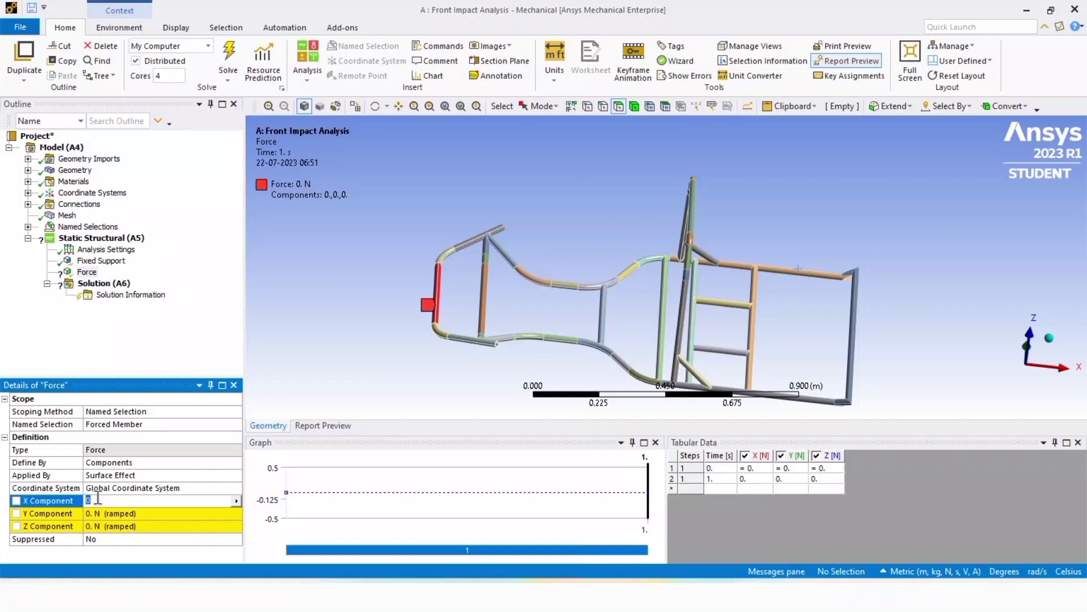
{"action": "type", "text": "3000"}
{"action": "key", "text": "Return"}
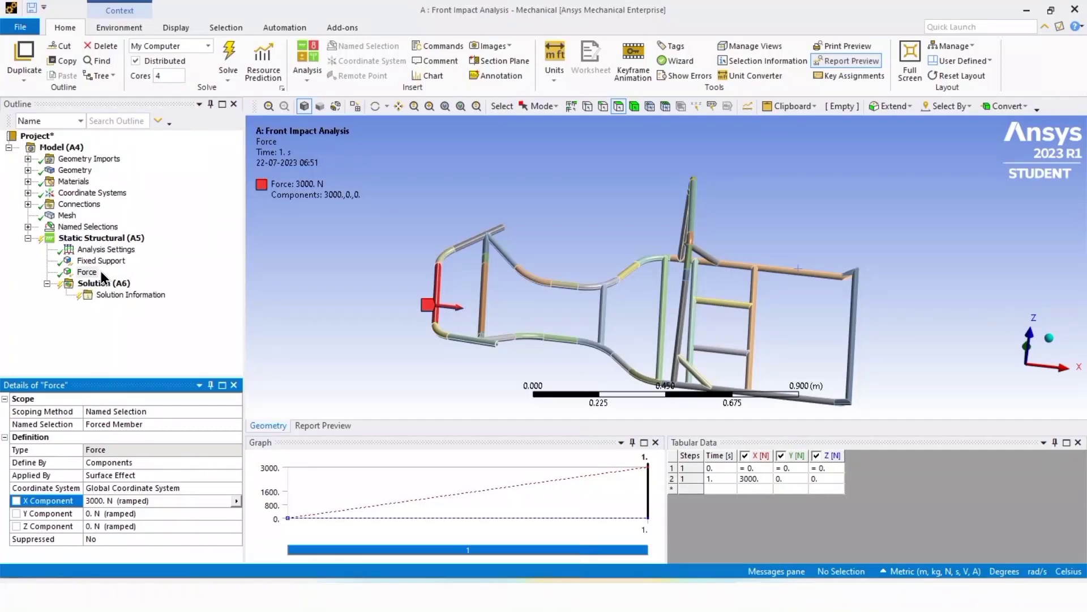
{"action": "right_click", "coordinate": [102, 240]}
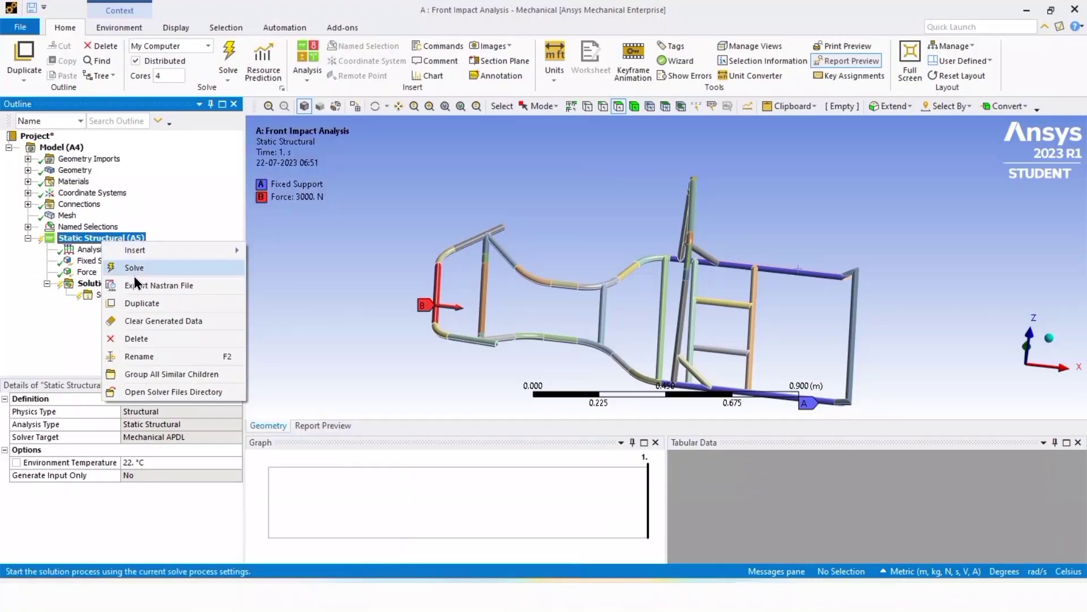
{"action": "left_click", "coordinate": [134, 270]}
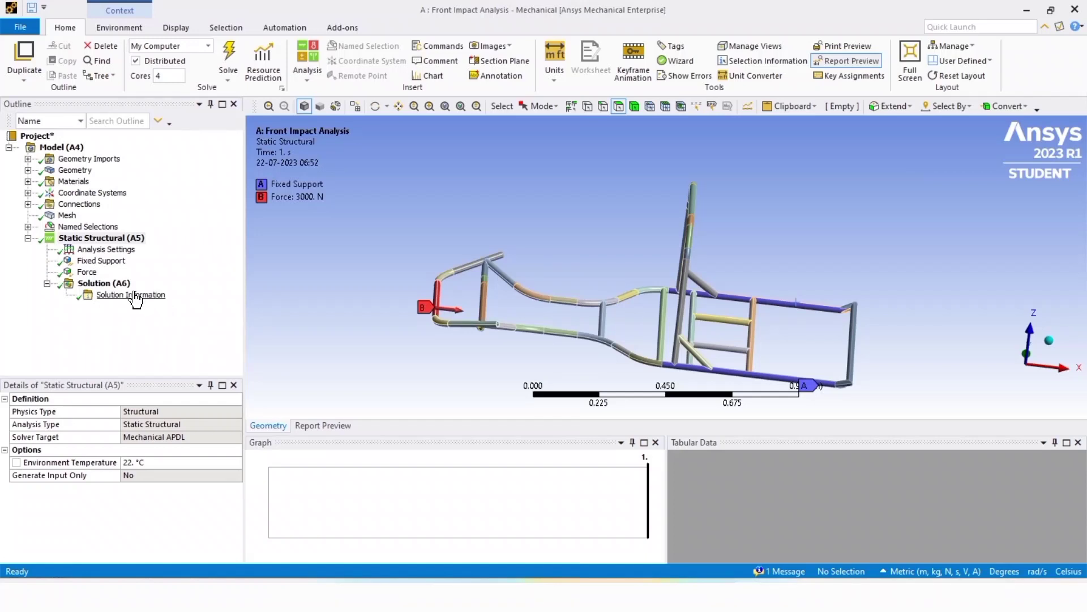
Add a Total Deformation result for all bodies to the solution and evaluate it
{"action": "left_click", "coordinate": [105, 283]}
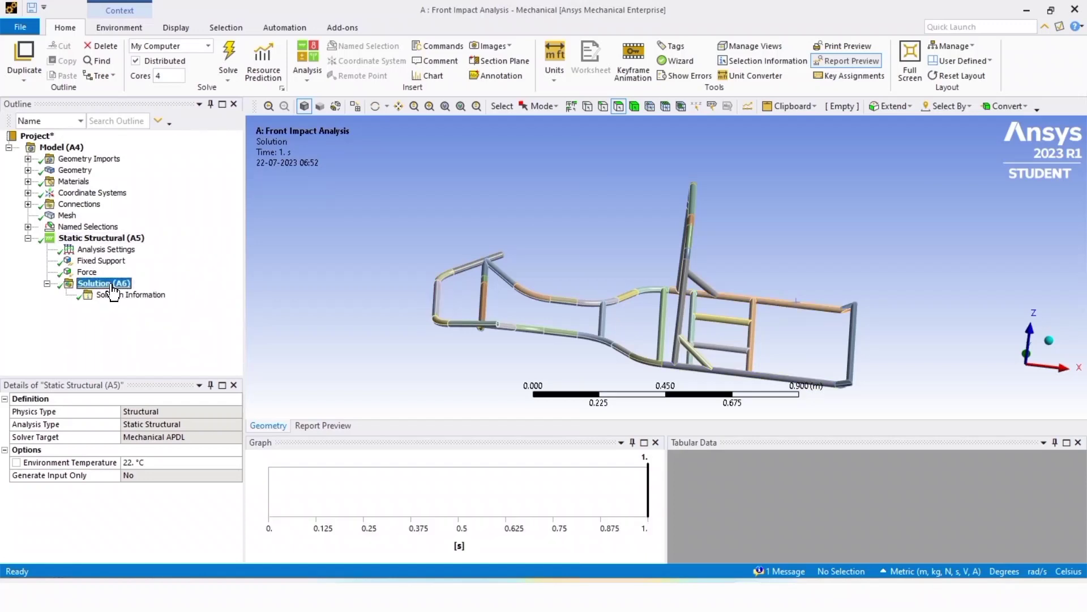
{"action": "right_click", "coordinate": [114, 285]}
{"action": "mouse_move", "coordinate": [126, 294]}
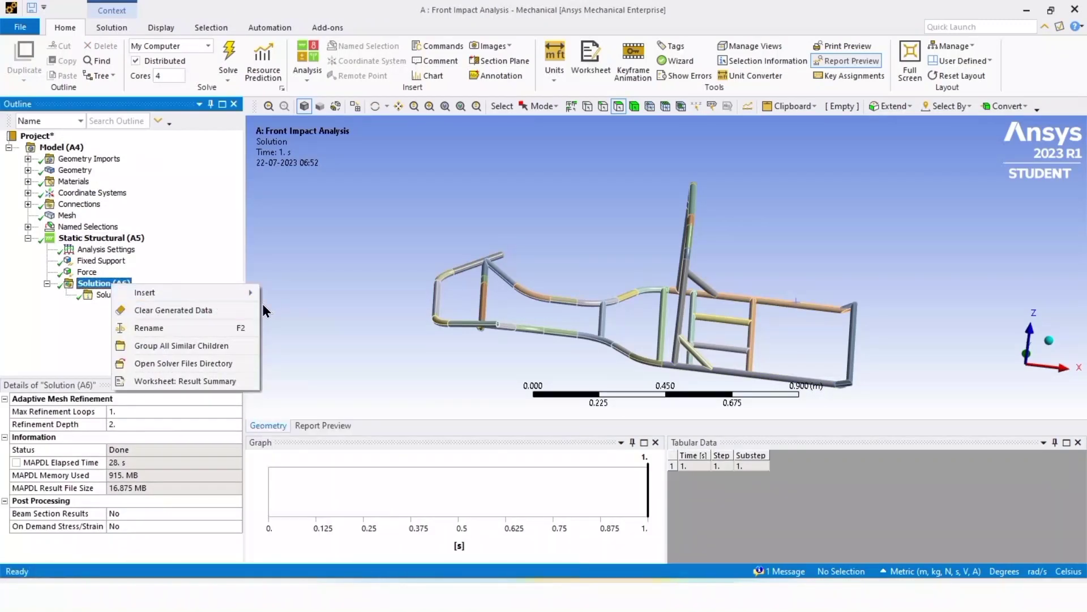
{"action": "mouse_move", "coordinate": [306, 293]}
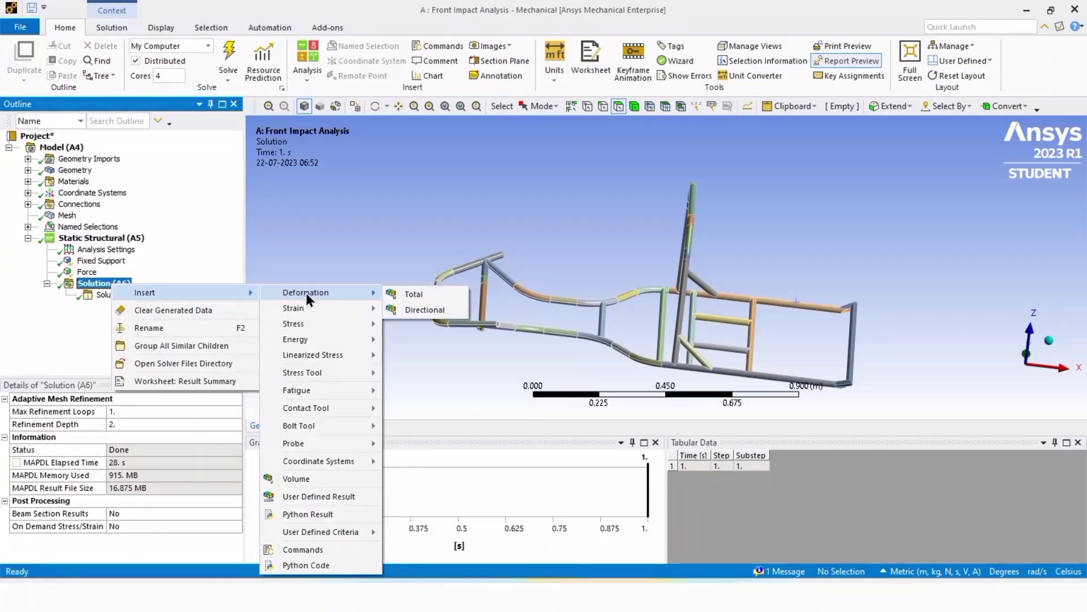
{"action": "left_click", "coordinate": [454, 300]}
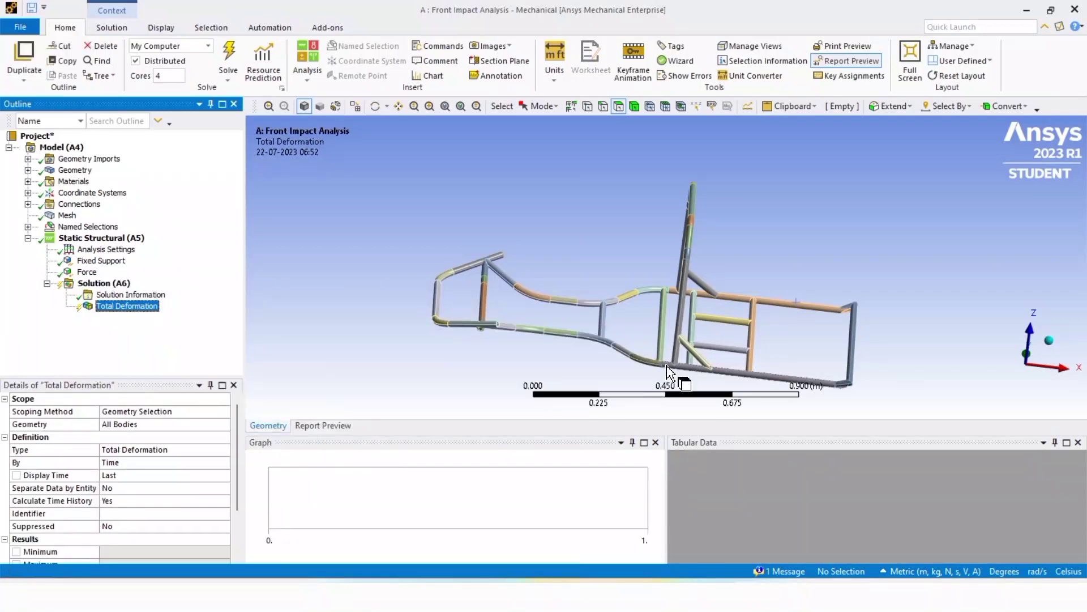
{"action": "right_click", "coordinate": [128, 308]}
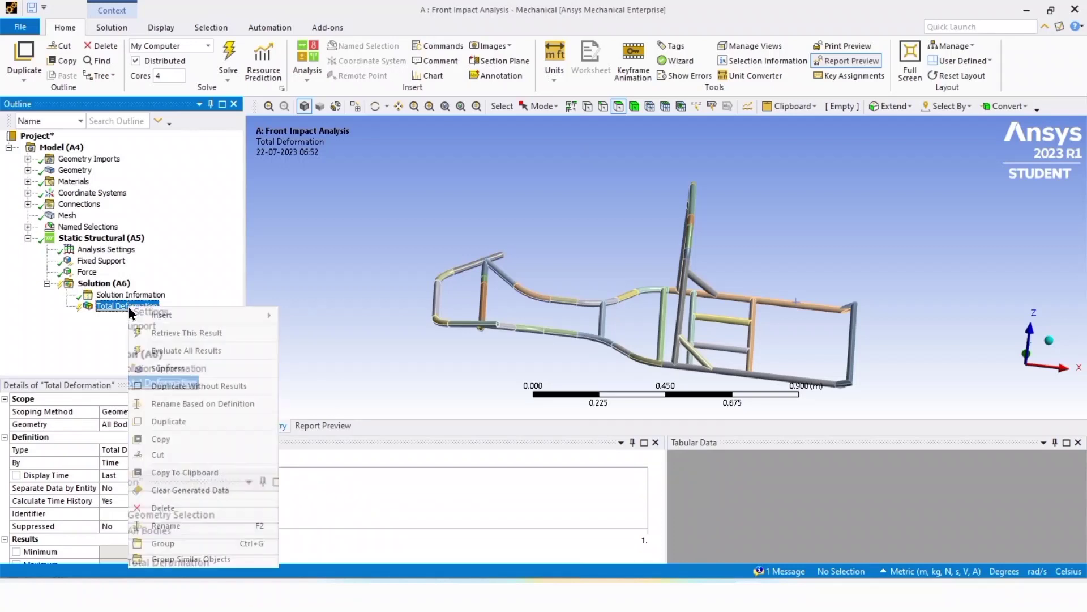
{"action": "mouse_move", "coordinate": [145, 314]}
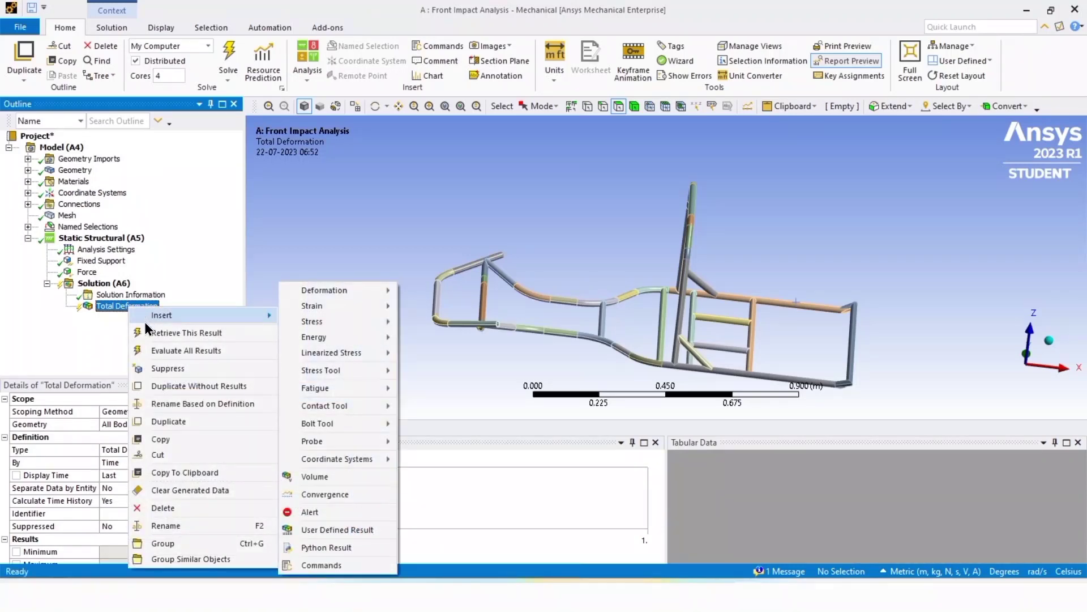
{"action": "left_click", "coordinate": [144, 351]}
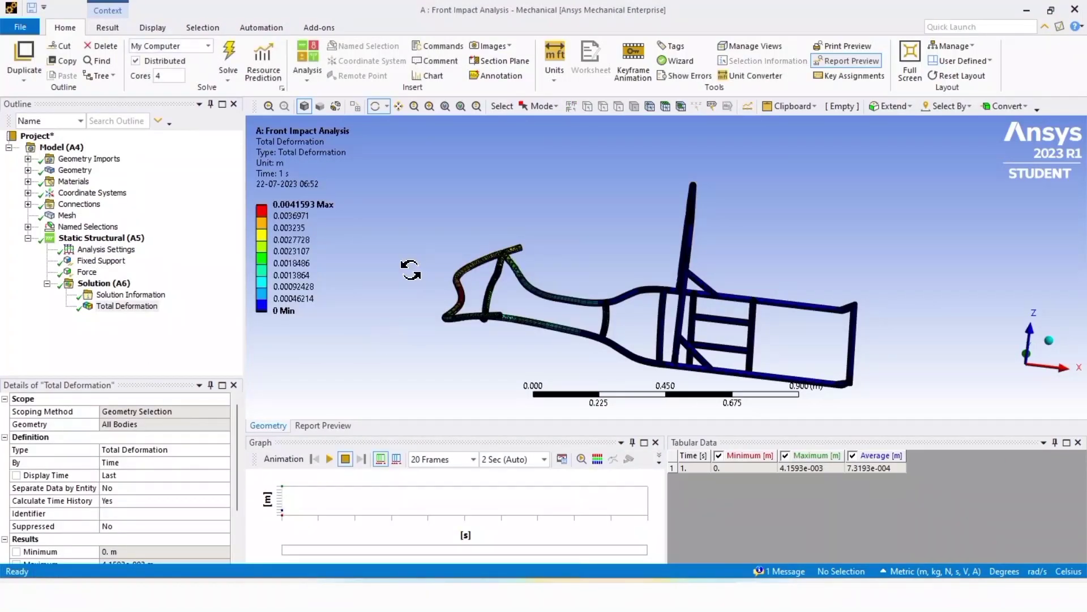
Examine the total deformation plot from above and play its animation, pausing it after viewing how the front of the chassis deforms
{"action": "left_click_drag", "start_coordinate": [411, 270], "coordinate": [418, 296]}
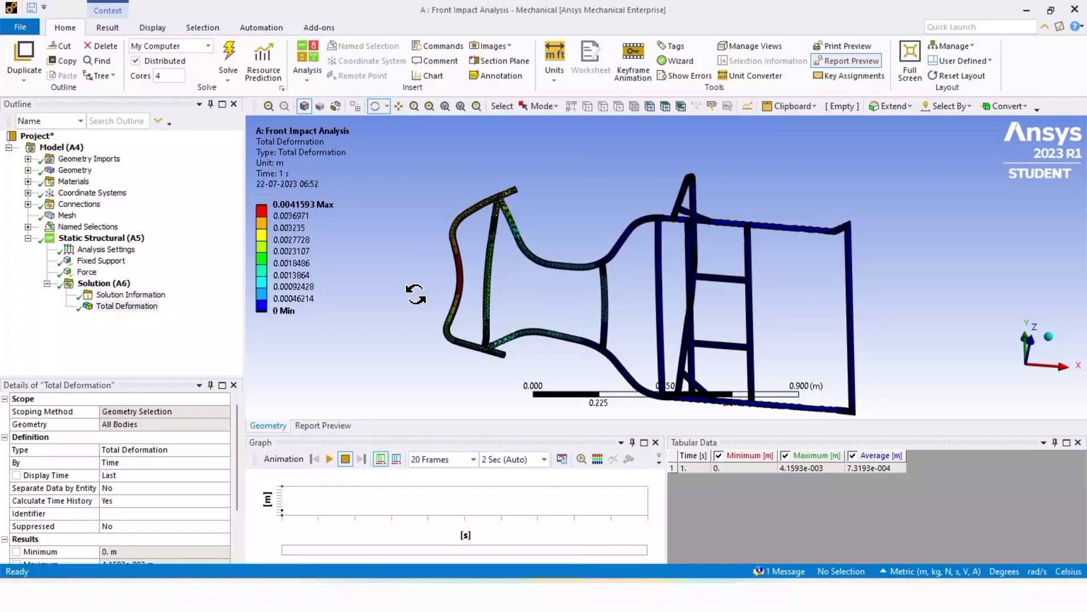
{"action": "left_click", "coordinate": [329, 460]}
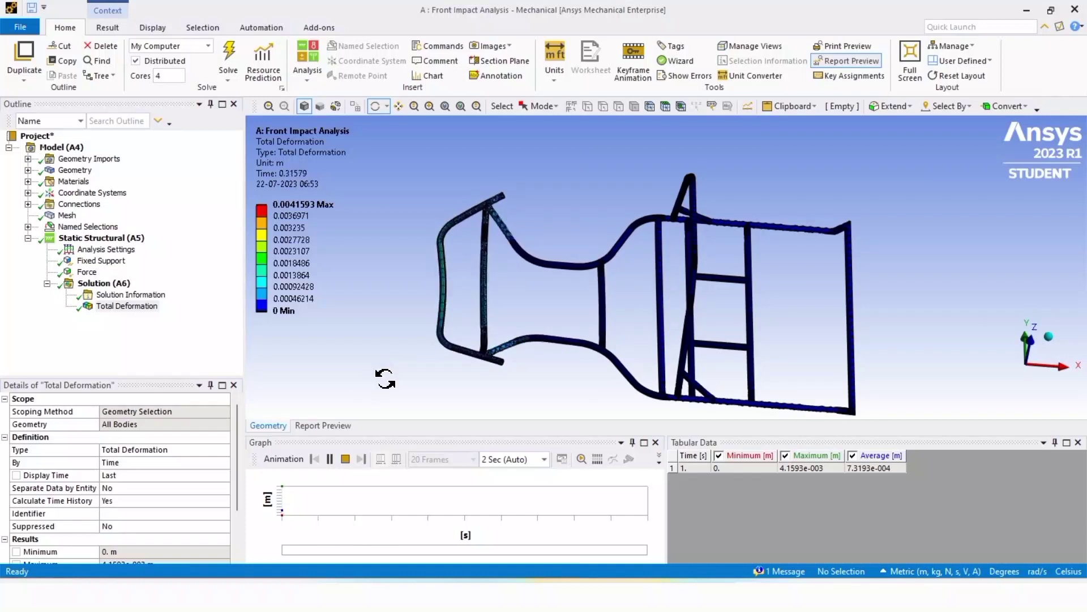
{"action": "left_click", "coordinate": [331, 458]}
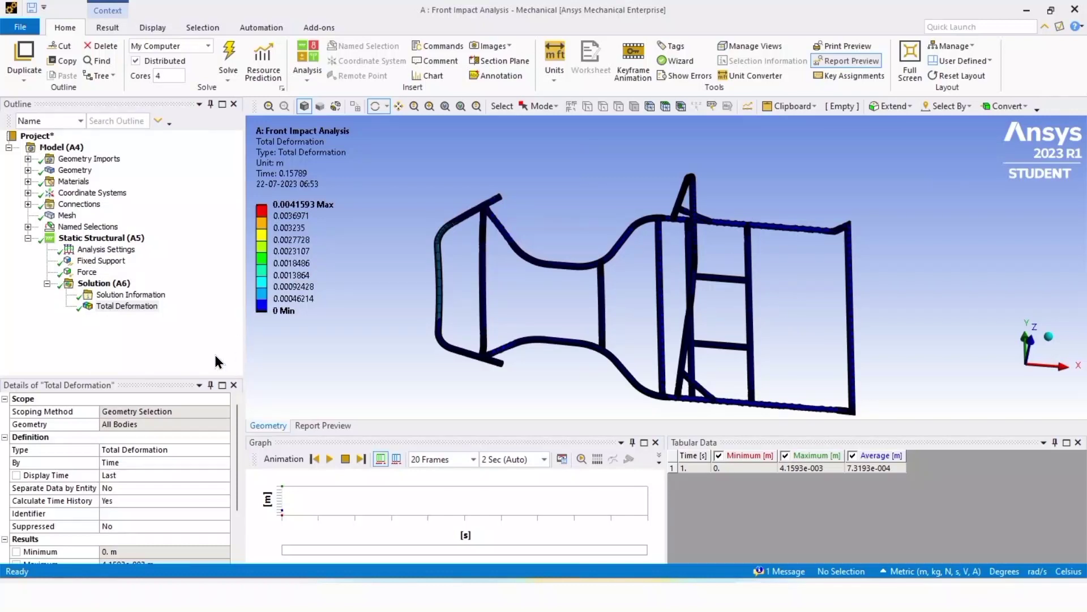
Add an Equivalent (von-Mises) stress result for all bodies to the solution
{"action": "right_click", "coordinate": [118, 286]}
{"action": "mouse_move", "coordinate": [145, 294]}
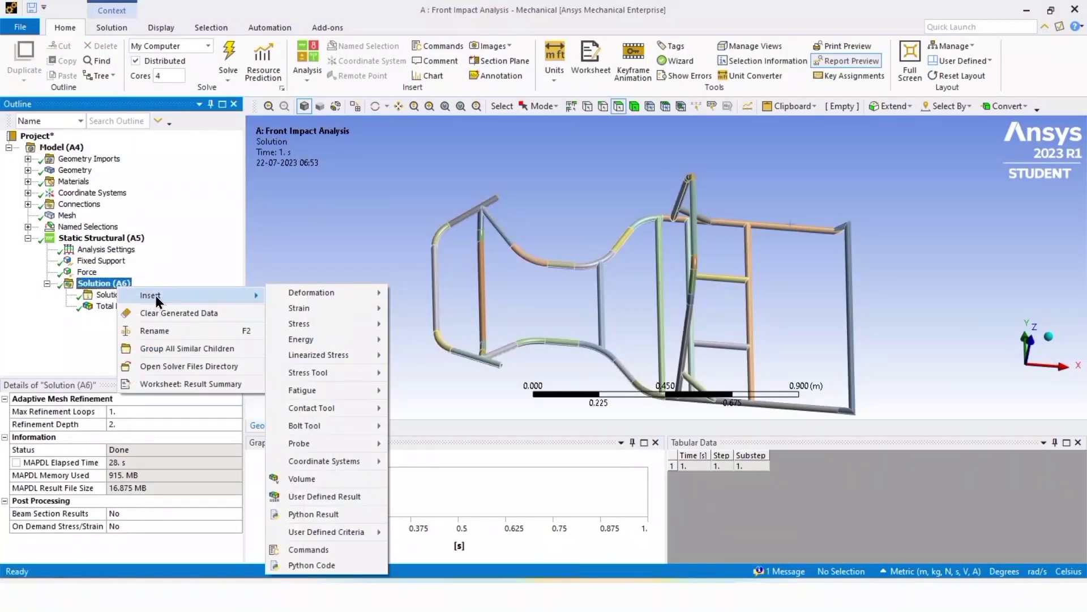
{"action": "mouse_move", "coordinate": [311, 321]}
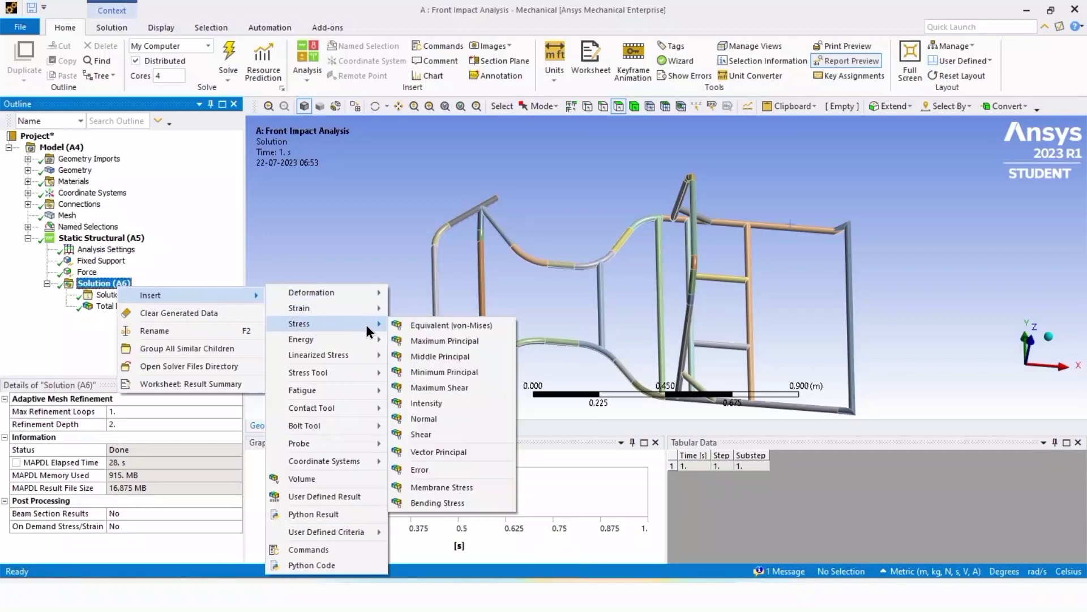
{"action": "left_click", "coordinate": [421, 330]}
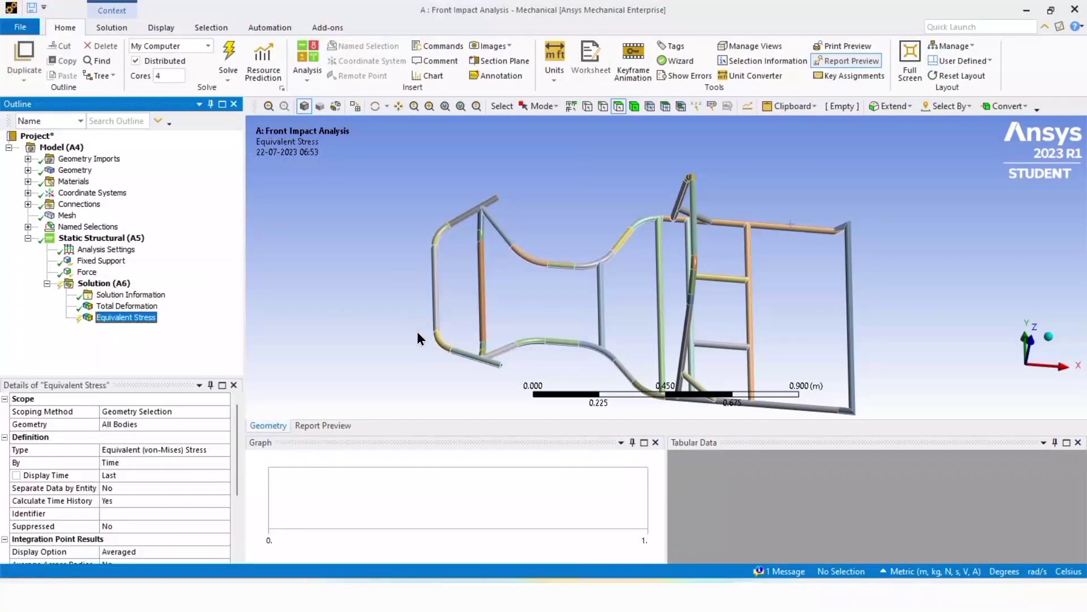
Evaluate all results so the Equivalent Stress plot is generated for the chassis
{"action": "right_click", "coordinate": [136, 321]}
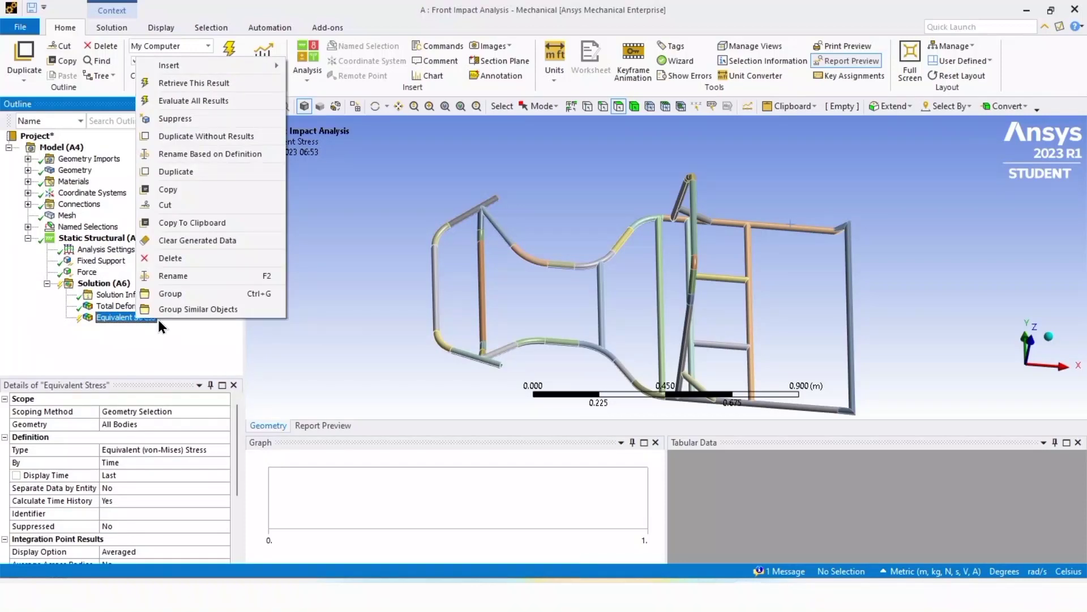
{"action": "left_click", "coordinate": [198, 107]}
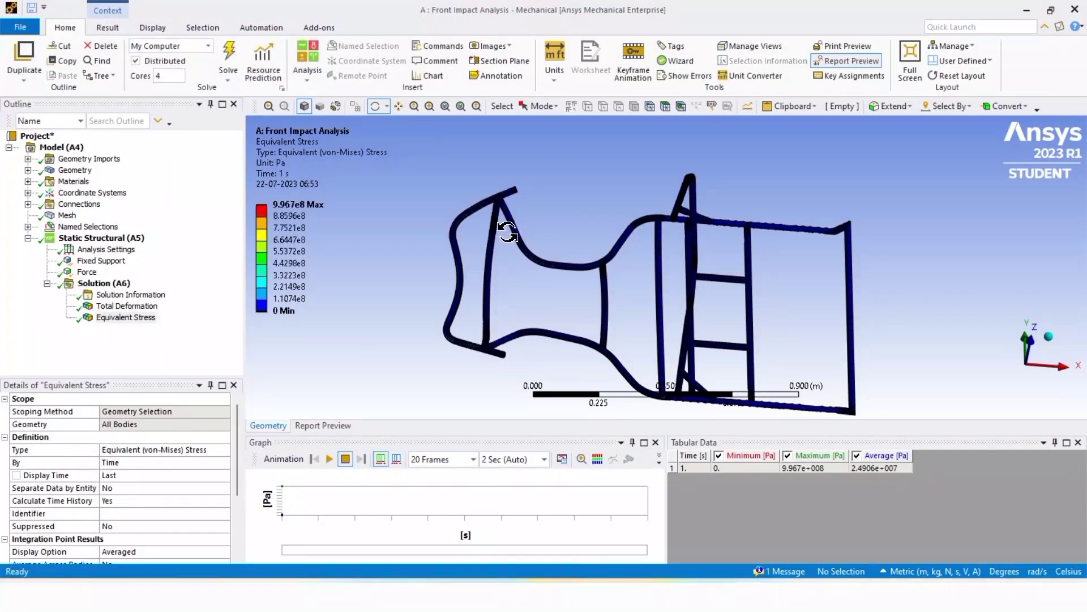
Play the Equivalent Stress animation, examine the stress on the front tubes from several angles, and pause it
{"action": "scroll", "coordinate": [516, 261], "scroll_direction": "up", "scroll_amount": 2}
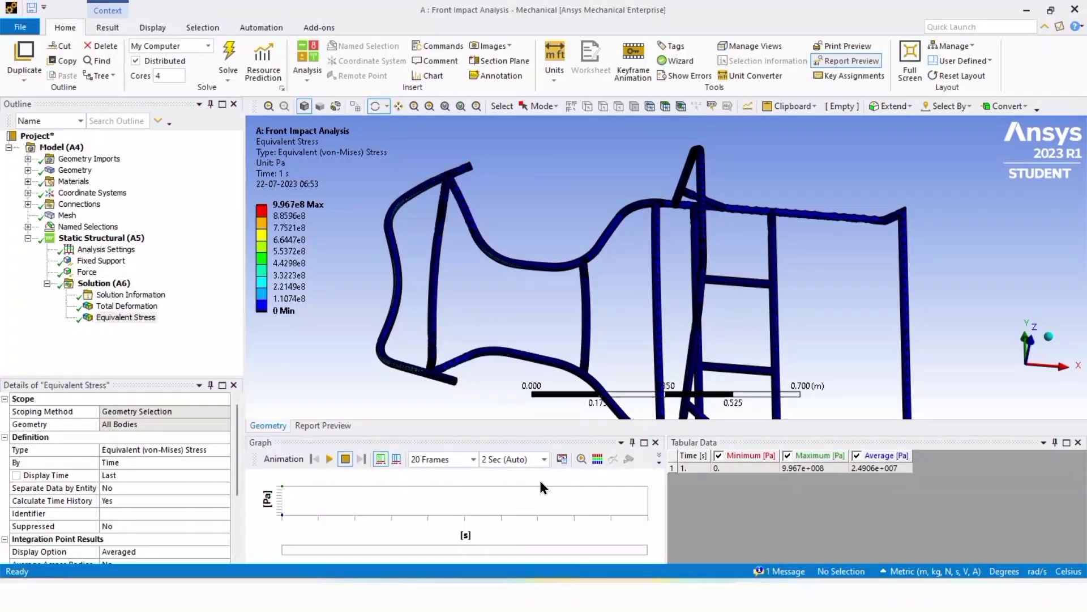
{"action": "left_click", "coordinate": [329, 460]}
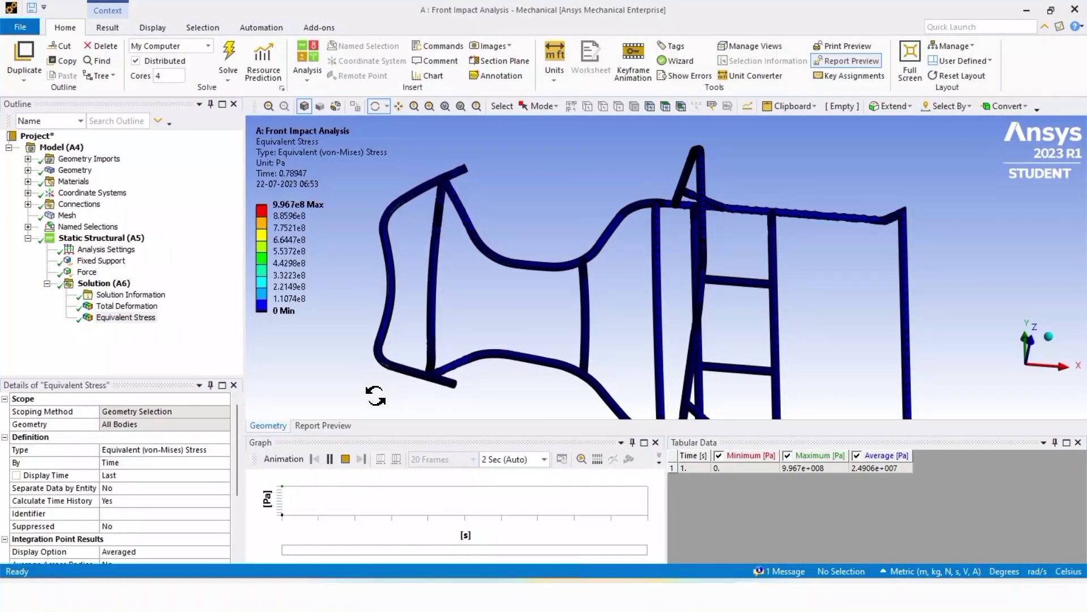
{"action": "left_click_drag", "start_coordinate": [376, 396], "coordinate": [389, 338]}
{"action": "scroll", "coordinate": [434, 274], "scroll_direction": "up", "scroll_amount": 4}
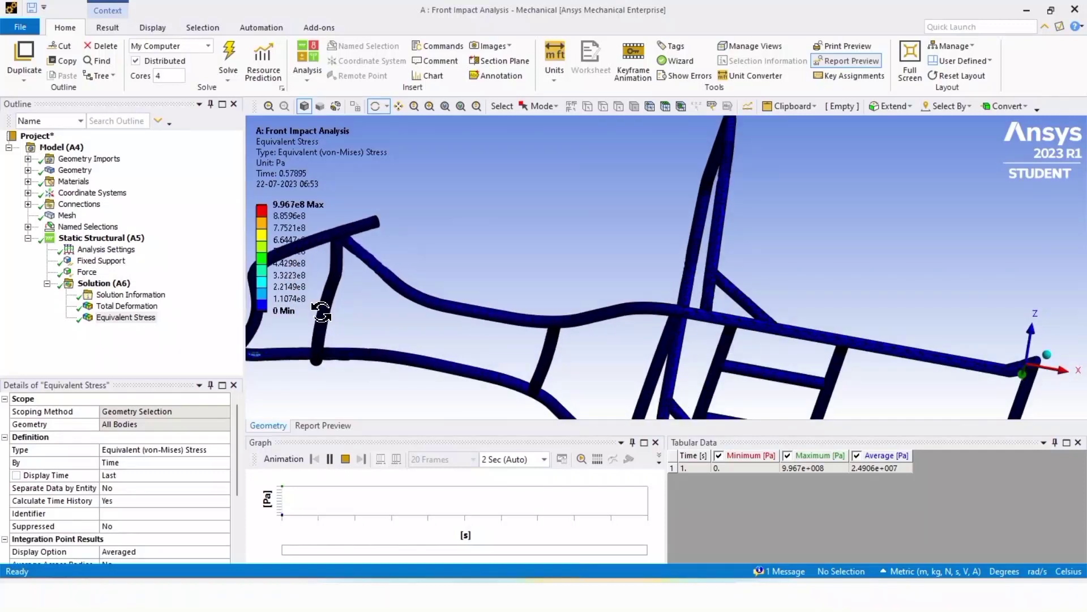
{"action": "scroll", "coordinate": [334, 340], "scroll_direction": "down", "scroll_amount": 2}
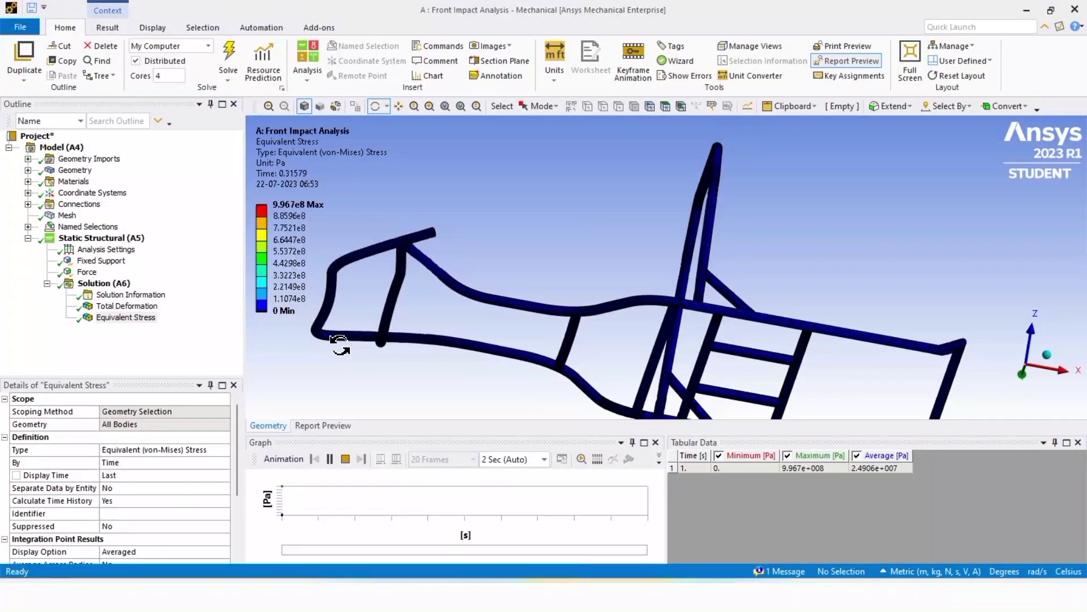
{"action": "scroll", "coordinate": [340, 342], "scroll_direction": "up", "scroll_amount": 1}
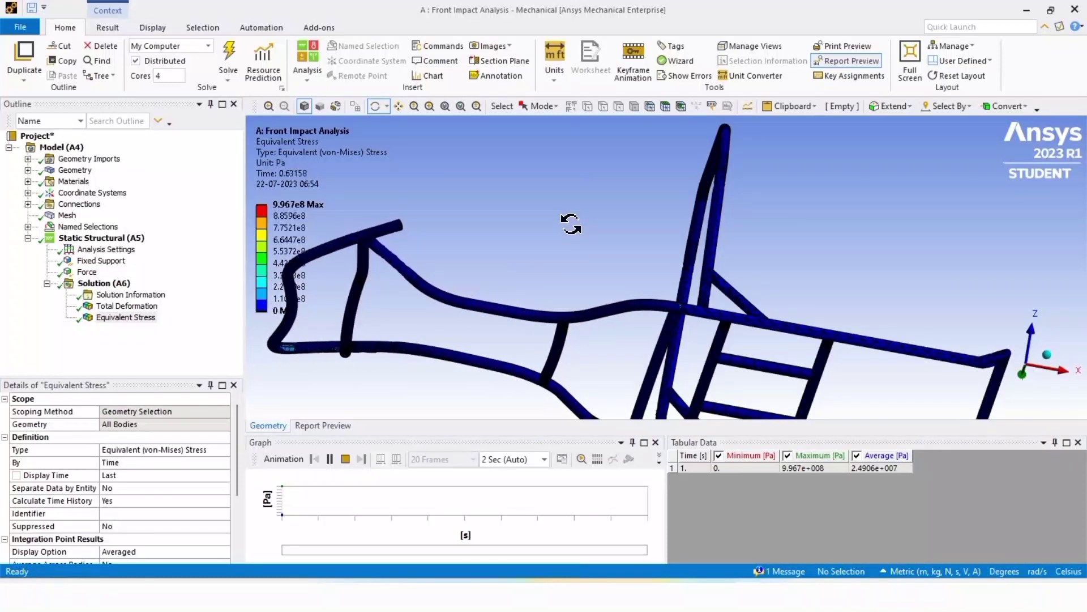
{"action": "left_click_drag", "start_coordinate": [573, 220], "coordinate": [558, 256]}
{"action": "left_click", "coordinate": [331, 459]}
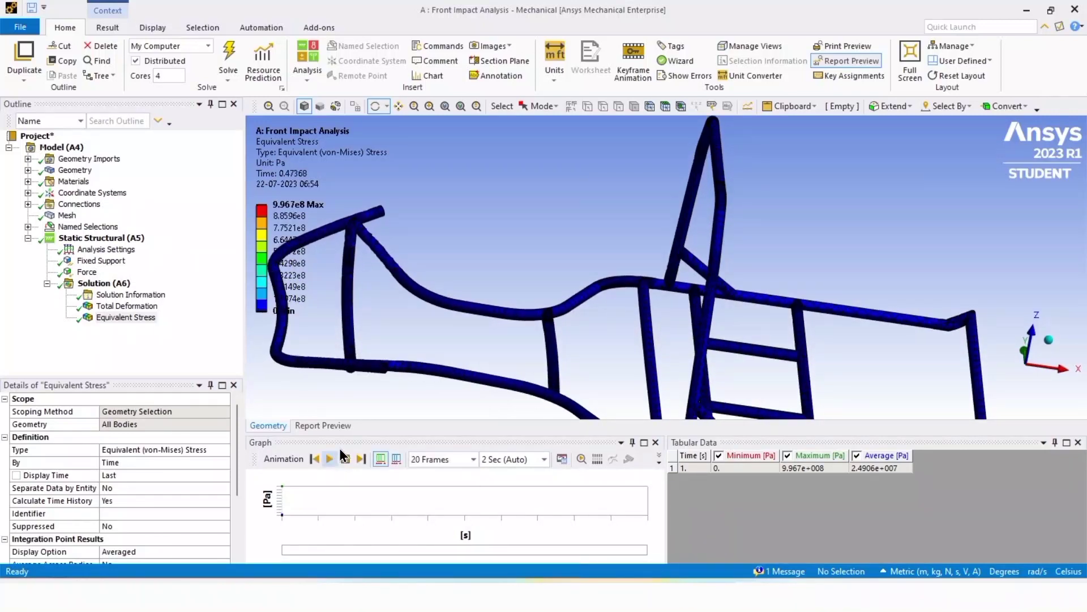